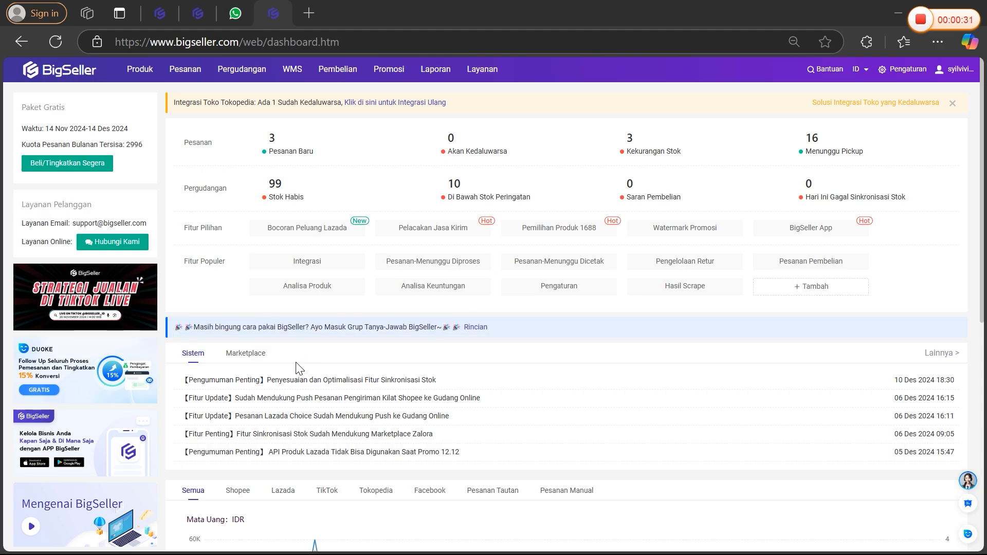
# Open the SKU mapping list by product (Lihat Berdasarkan Produk), filter it to Belum Dihubungkan, and check the SKU Gudang column.
pyautogui.moveTo(241, 76)
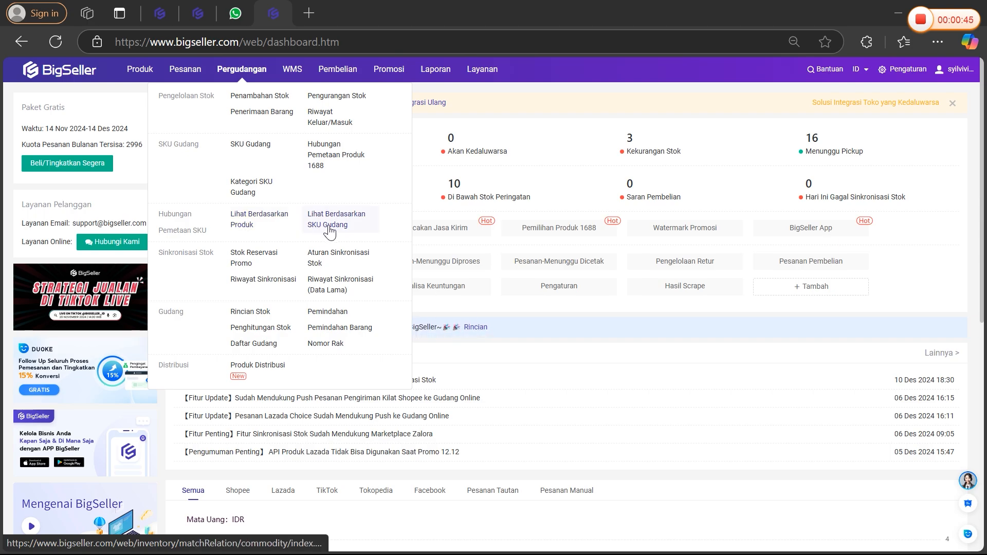
pyautogui.click(262, 225)
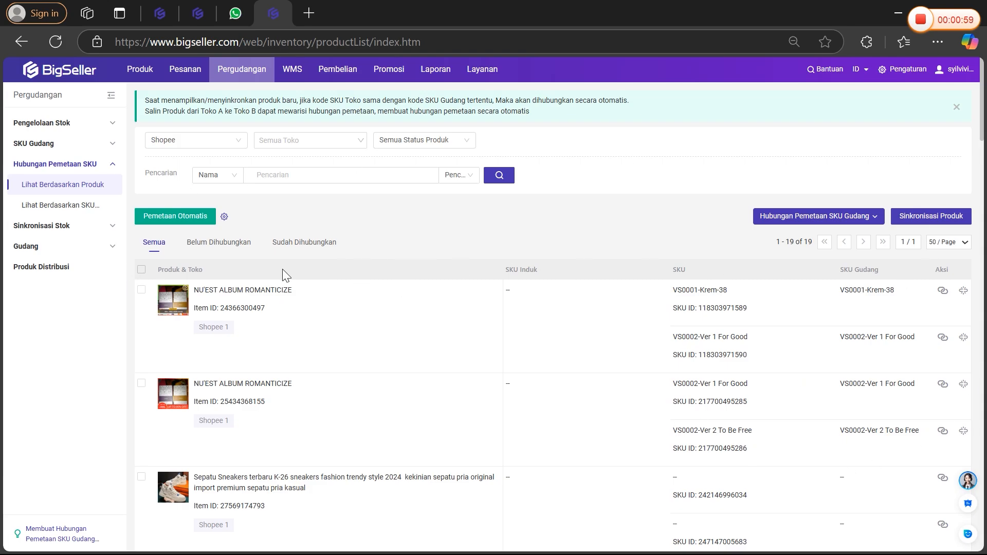
pyautogui.click(233, 247)
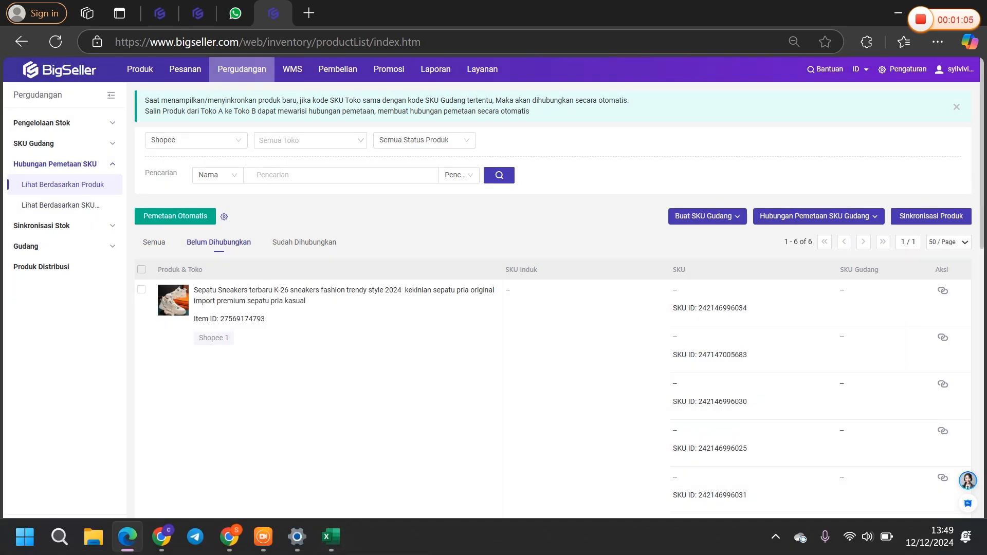
pyautogui.moveTo(840, 270); pyautogui.dragTo(890, 270)
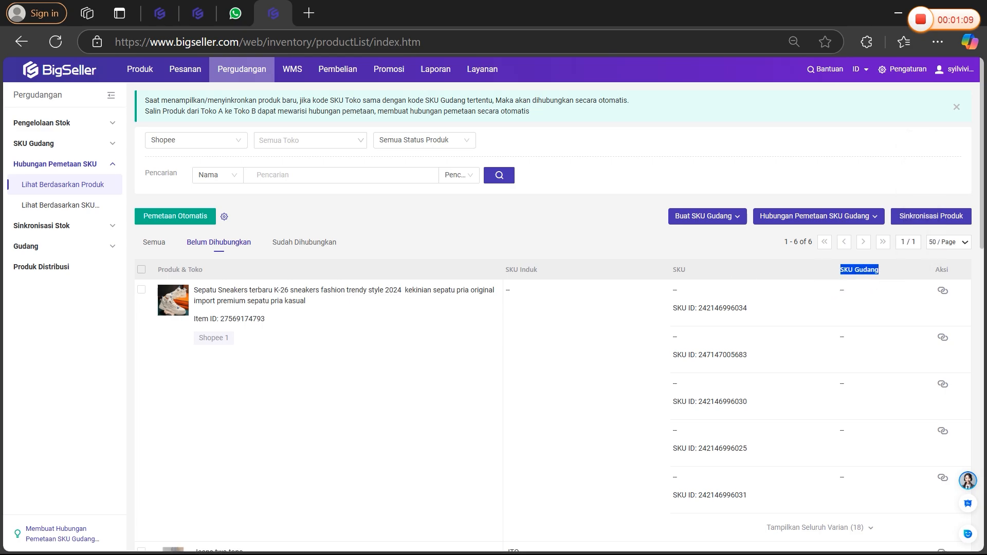
pyautogui.click(844, 288)
pyautogui.scroll(-3, 844, 289)
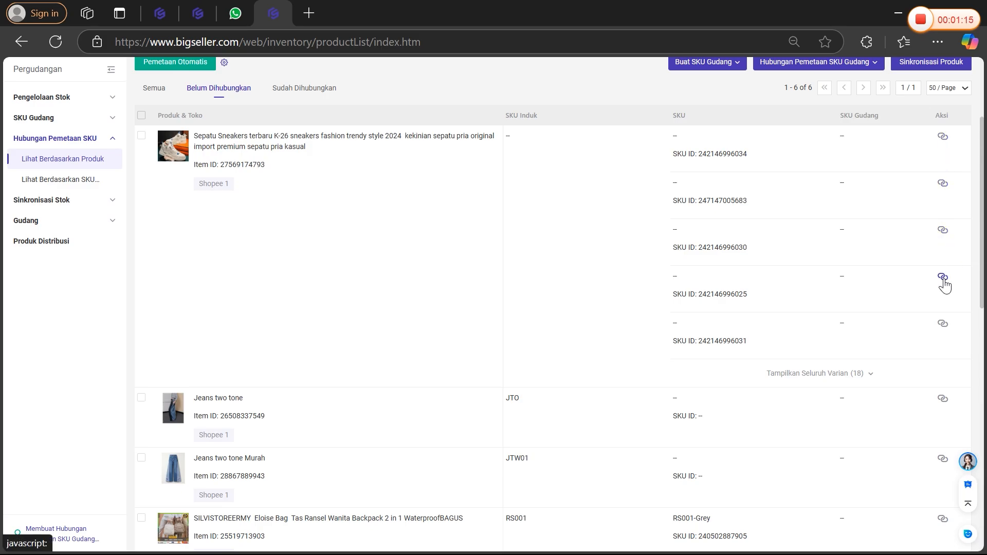
pyautogui.scroll(2, 936, 242)
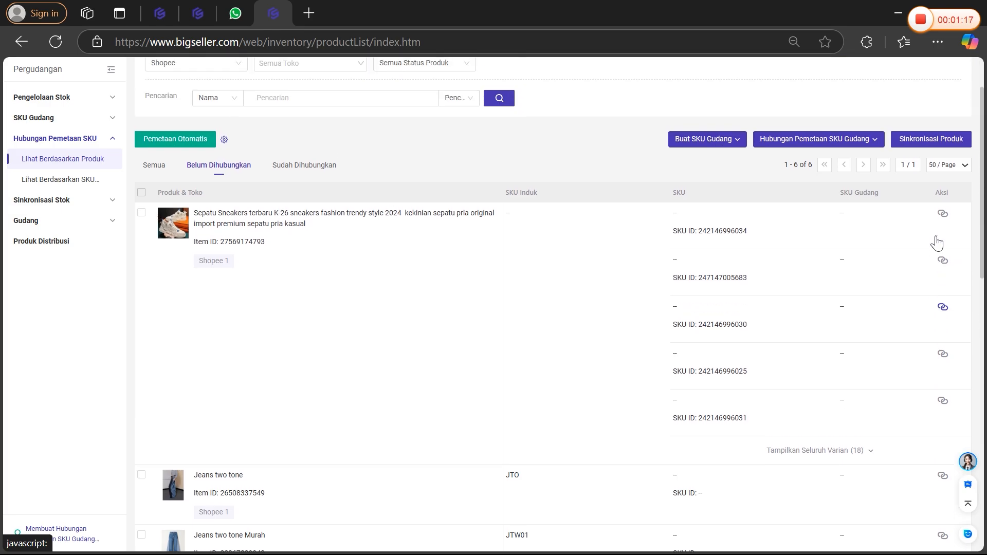
# Switch to the mapping list by warehouse SKU and expand the linked store SKUs of JTO.
pyautogui.click(47, 186)
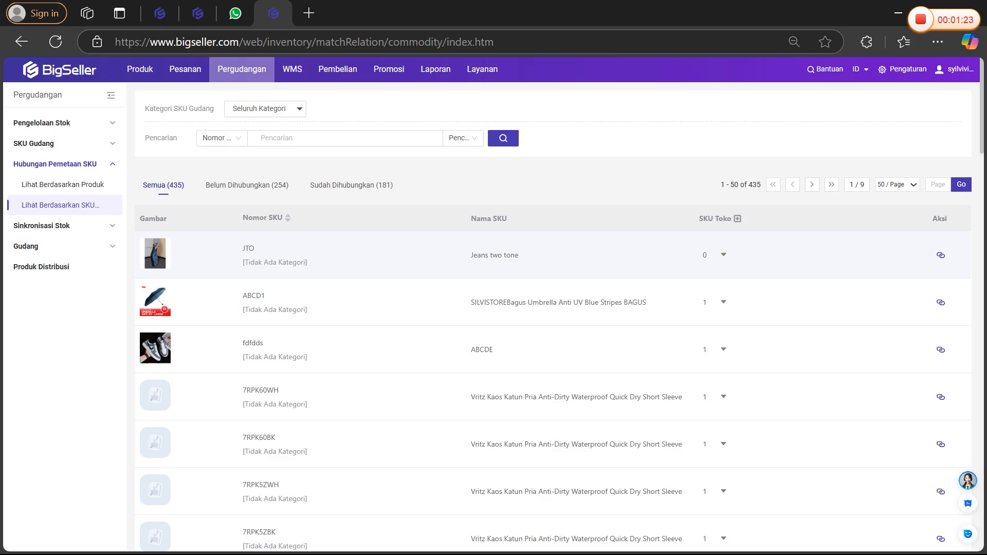
pyautogui.moveTo(249, 249); pyautogui.dragTo(259, 246)
pyautogui.moveTo(700, 219); pyautogui.dragTo(731, 218)
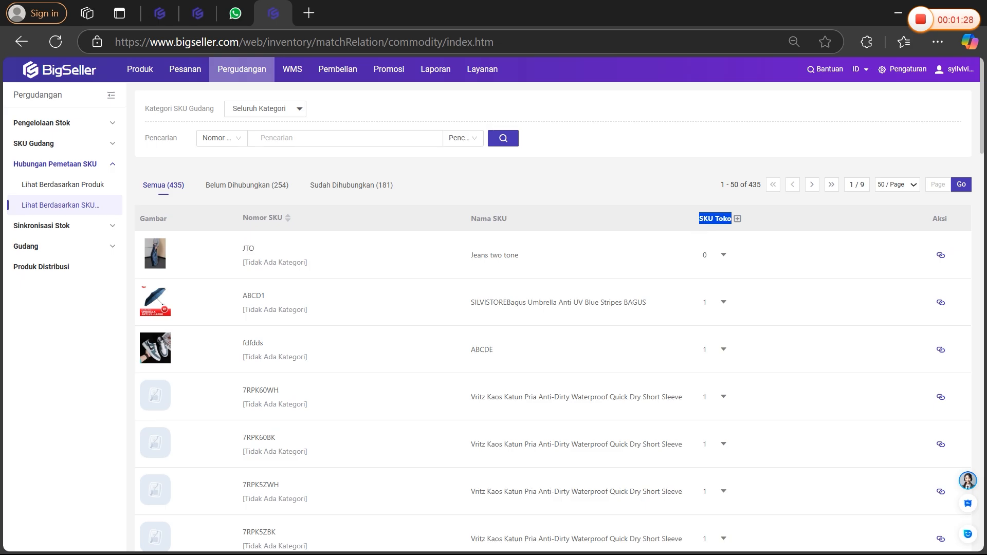
pyautogui.click(724, 256)
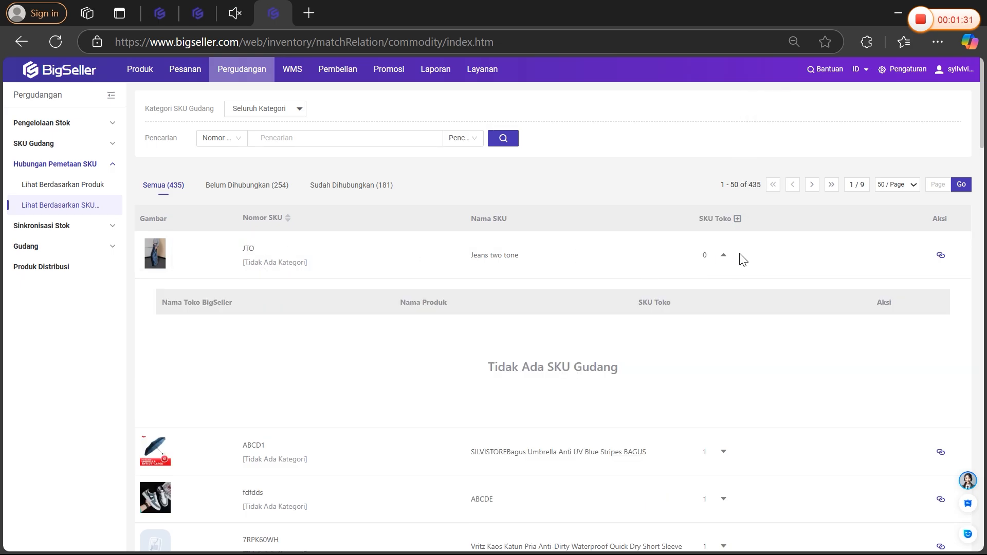
# Expand warehouse SKU 7RPK5YWH to inspect the store linked to it.
pyautogui.scroll(-9, 730, 308)
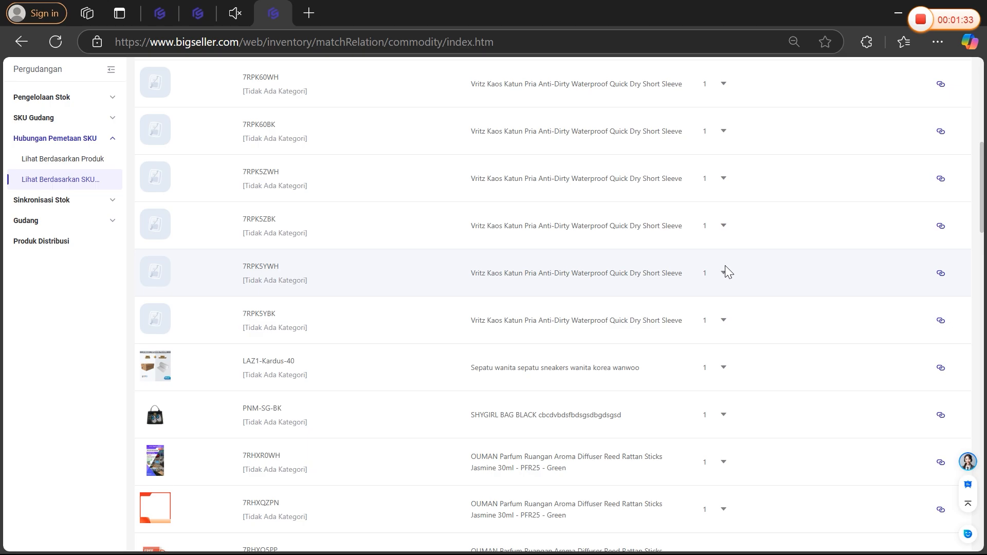
pyautogui.click(722, 274)
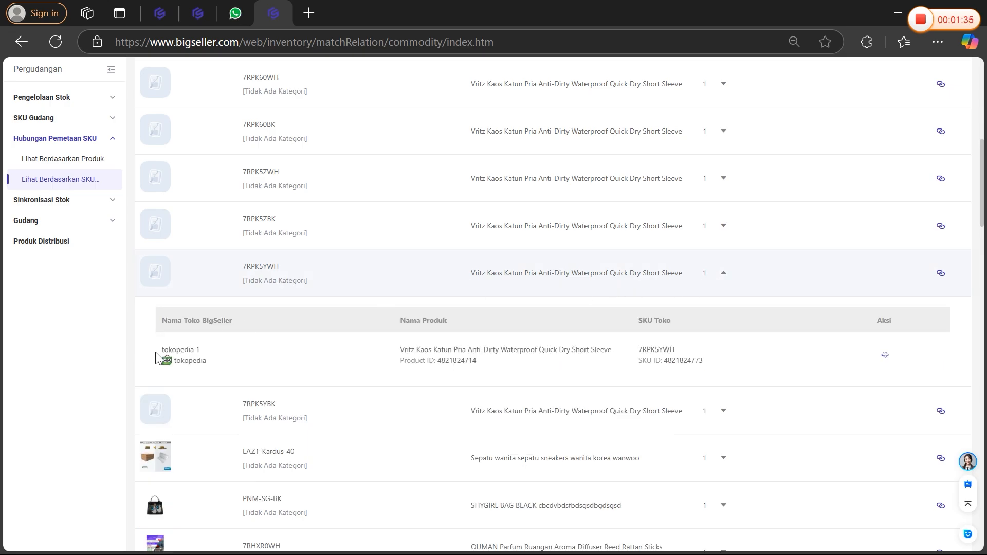
pyautogui.moveTo(156, 355); pyautogui.dragTo(220, 359)
pyautogui.click(121, 353)
# Expand the linked store SKUs of warehouse SKU SNK0001 and review them.
pyautogui.scroll(-20, 545, 364)
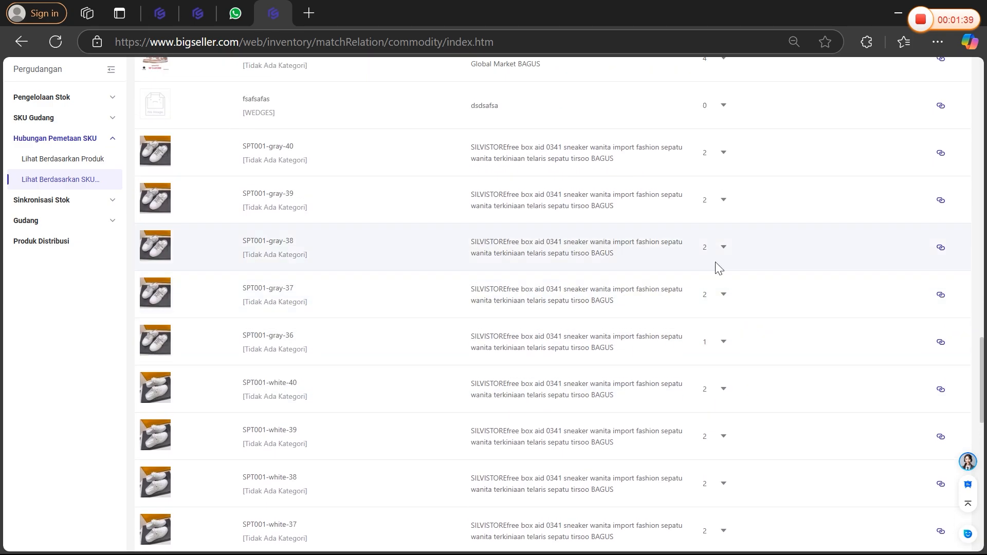
pyautogui.scroll(4, 725, 180)
pyautogui.click(722, 291)
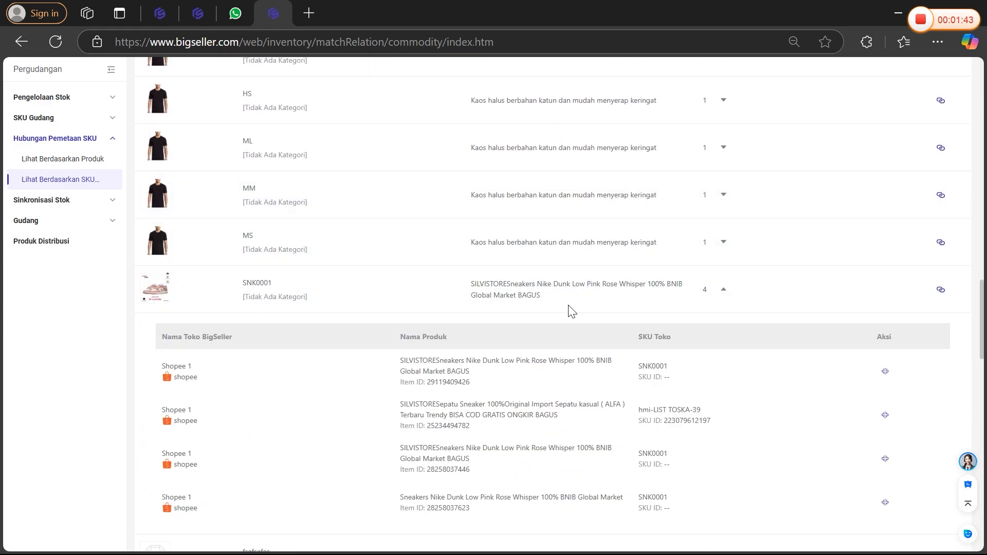
pyautogui.scroll(15, 568, 306)
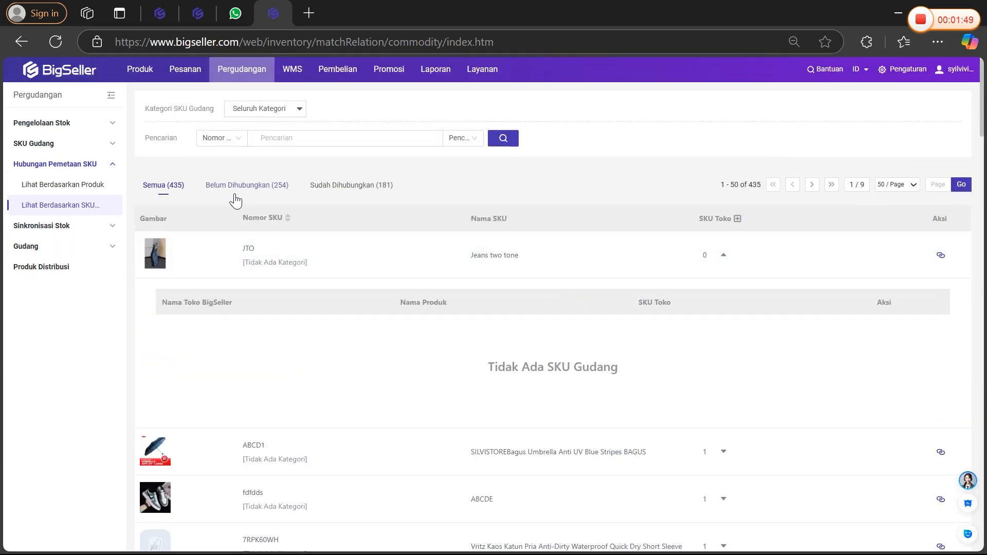
# Return to the product-based mapping list, show the Belum Dihubungkan products, and select the Sepatu Sneakers terbaru K-26 product.
pyautogui.click(68, 192)
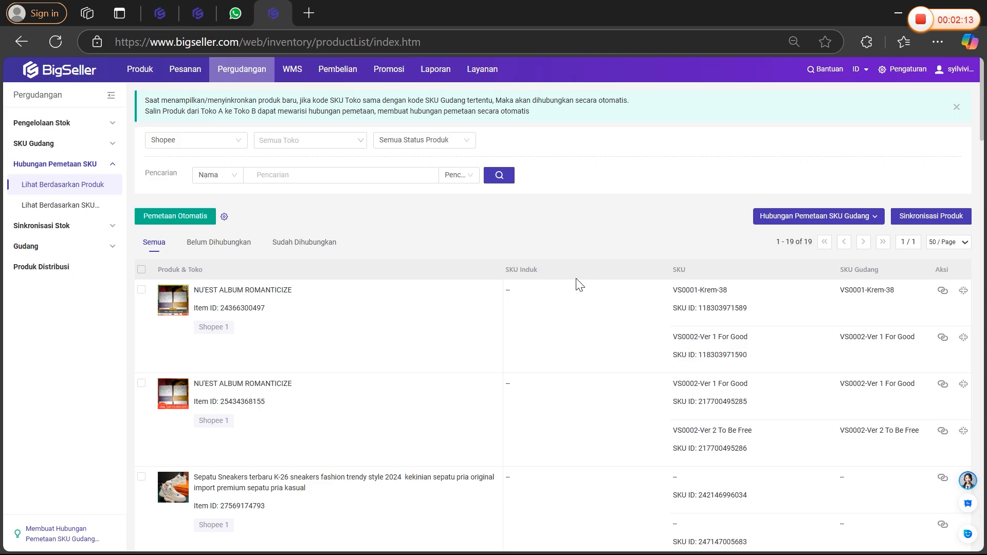
pyautogui.click(210, 243)
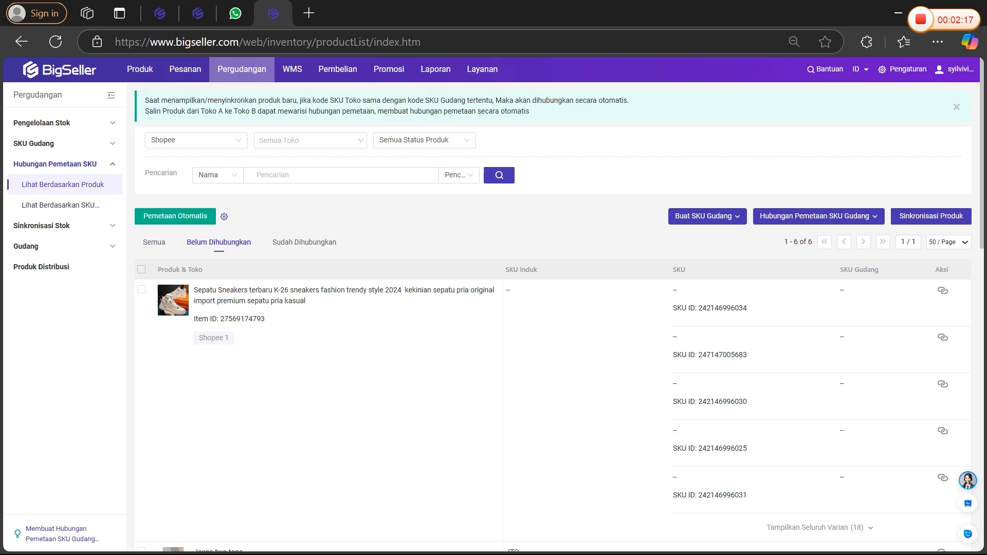
pyautogui.scroll(-6, 142, 295)
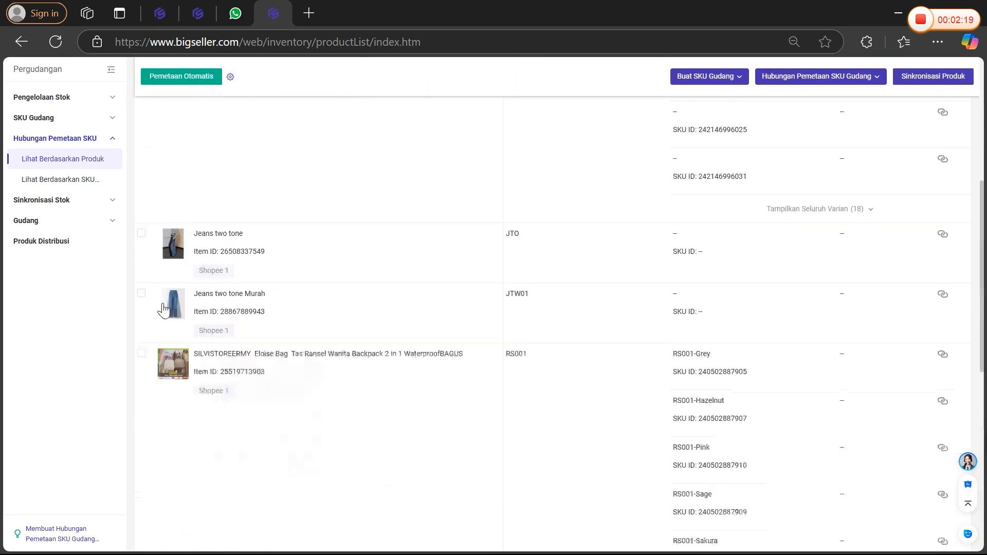
pyautogui.scroll(6, 163, 309)
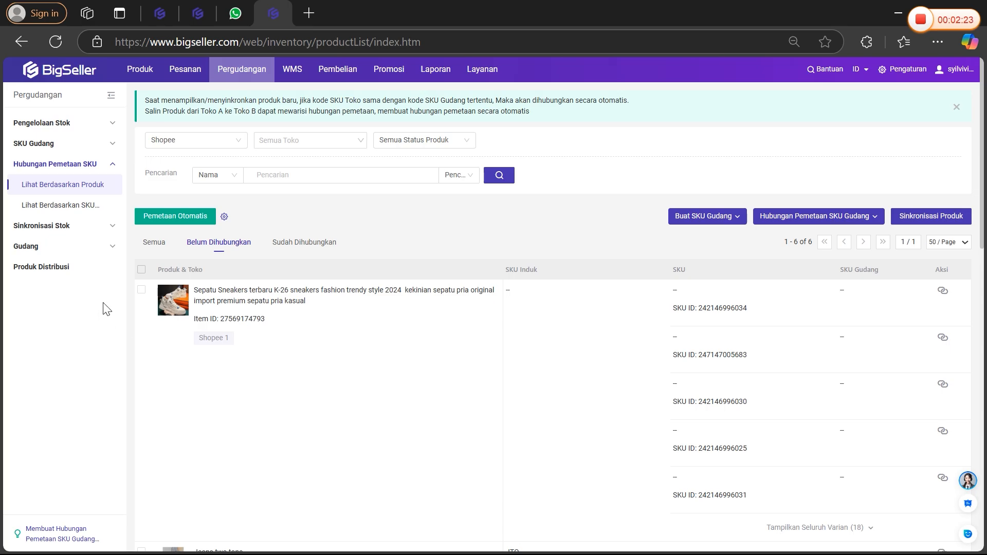
pyautogui.click(142, 291)
pyautogui.moveTo(173, 336)
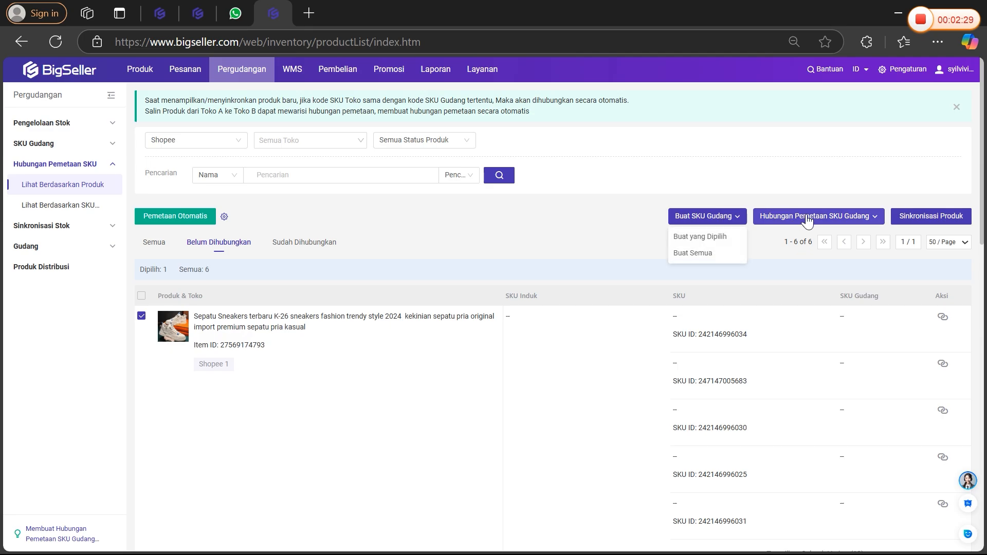
# Examine the mapping options and the SKU IDs of the selected sneaker product's first two variants.
pyautogui.moveTo(807, 221)
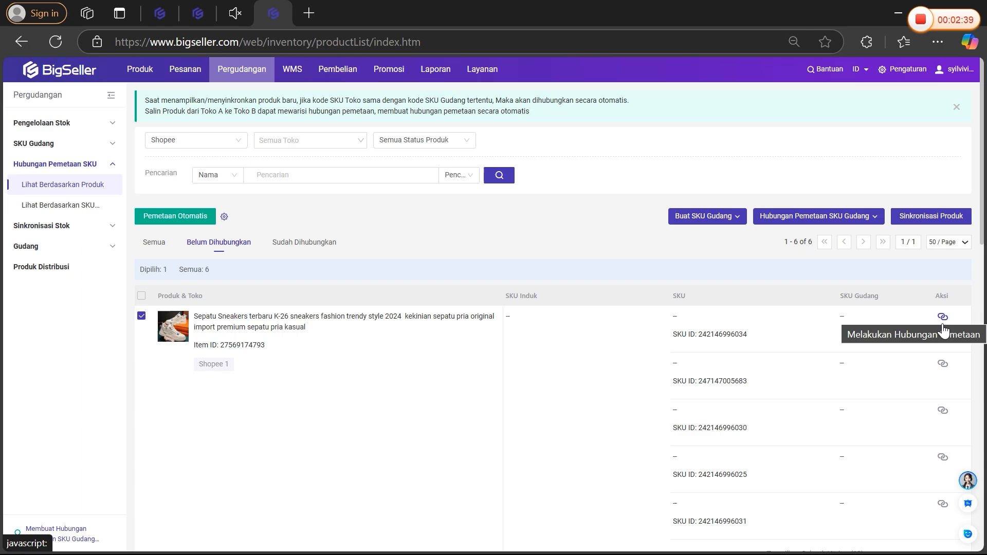
pyautogui.scroll(-3, 941, 363)
pyautogui.moveTo(674, 180); pyautogui.dragTo(737, 212)
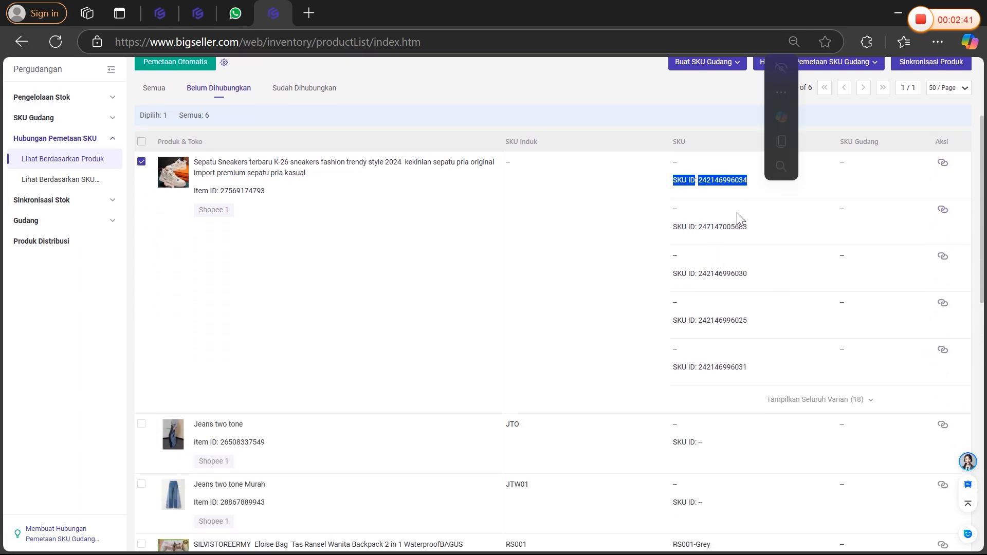
pyautogui.moveTo(678, 227); pyautogui.dragTo(758, 245)
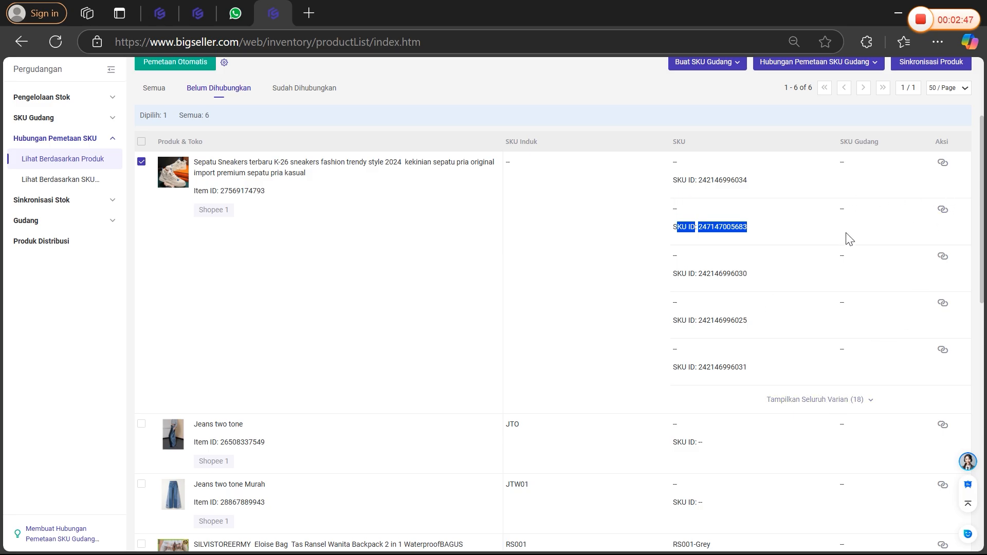
pyautogui.scroll(3, 881, 251)
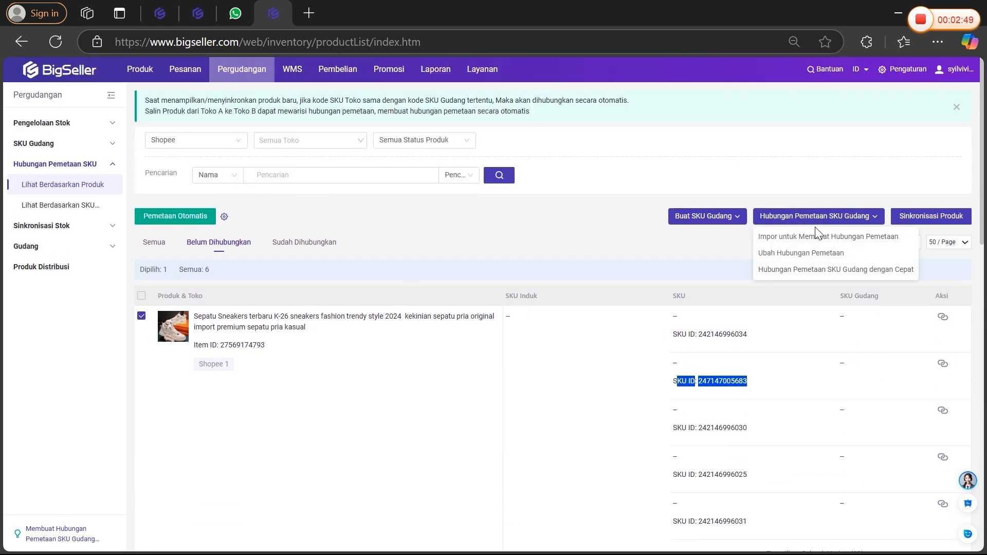
# Export the store SKUs for Shopee, Semua Toko, Semua Status Produk from the mapping import dialog and open the exported workbook.
pyautogui.click(816, 236)
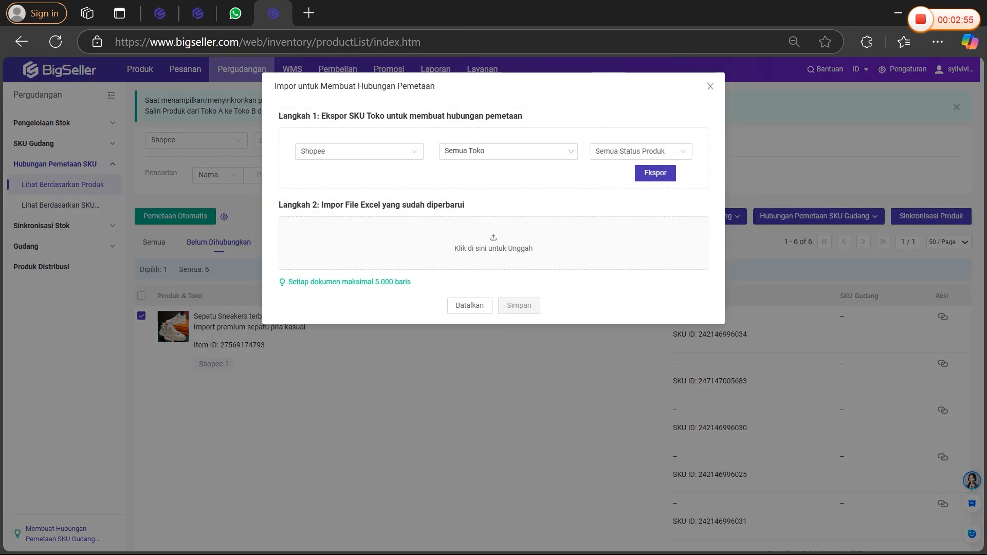
pyautogui.click(652, 180)
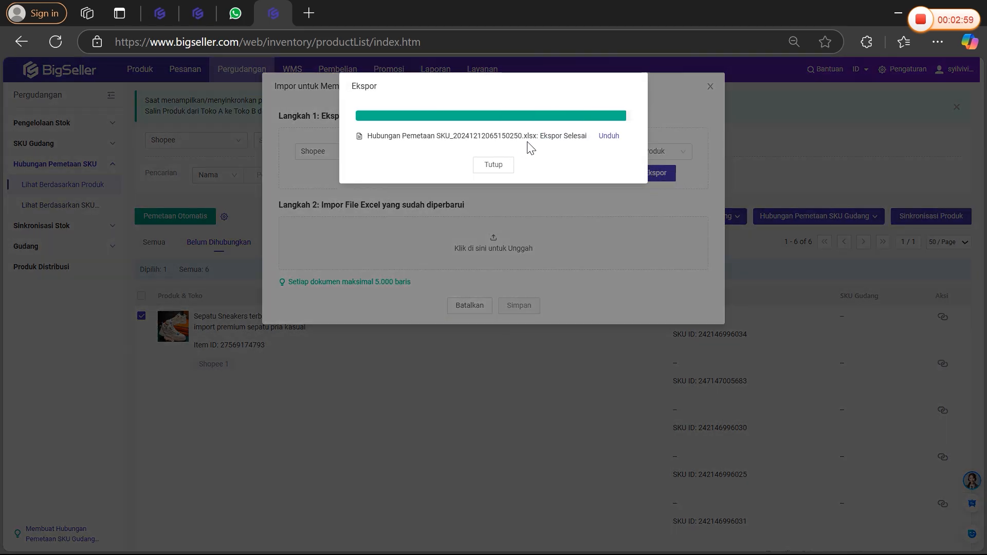
pyautogui.click(610, 140)
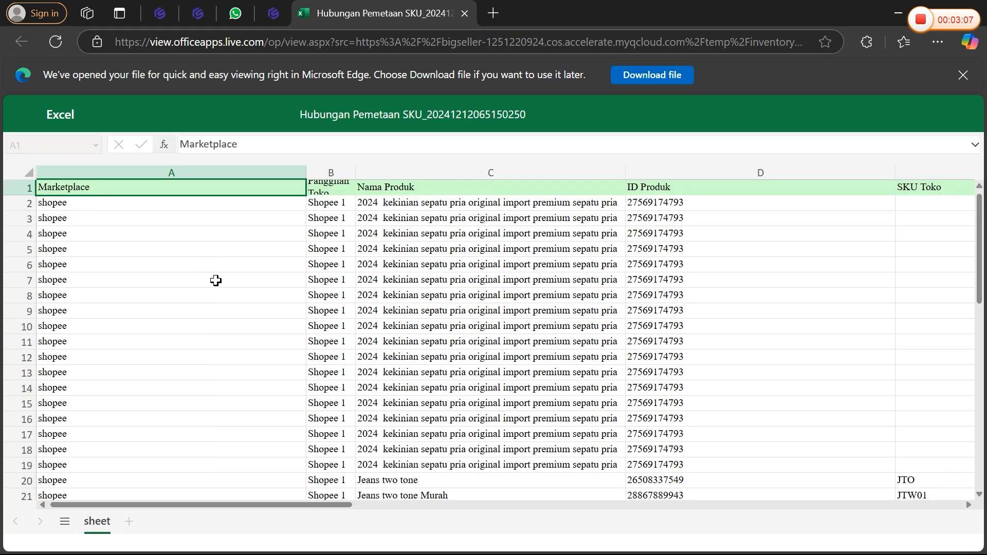
# Examine the Nama Produk, SKU Toko and SKU Gudang columns in the exported mapping workbook.
pyautogui.click(564, 242)
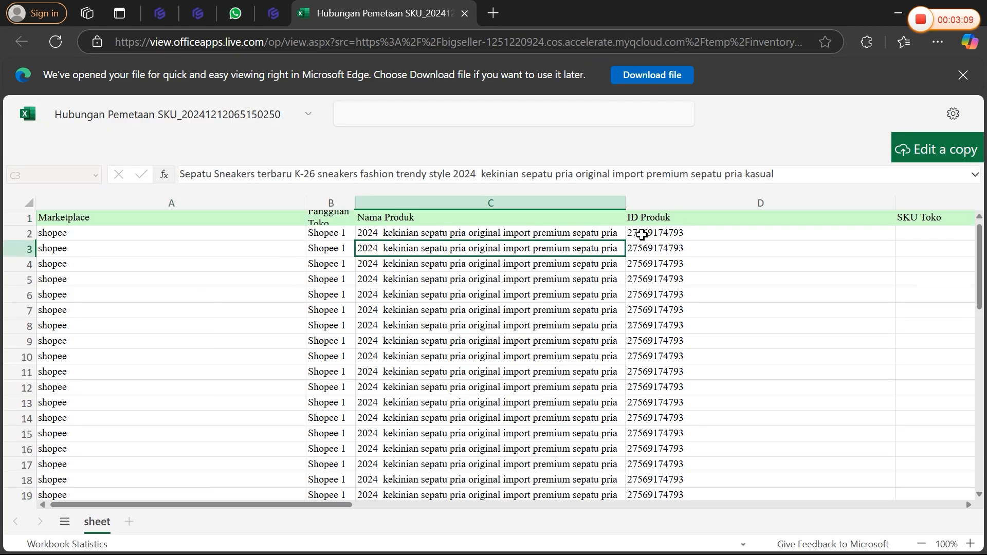
pyautogui.hscroll(5, 698, 240)
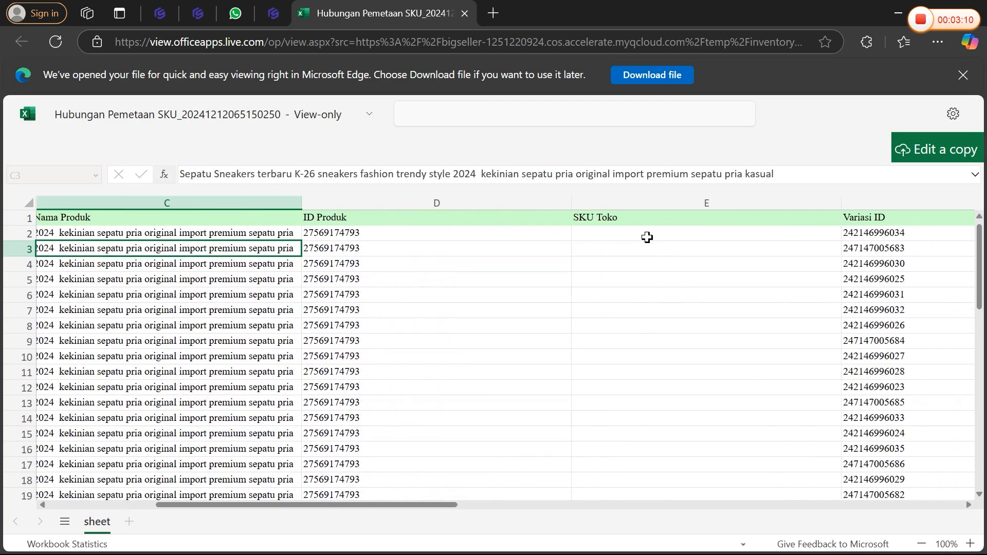
pyautogui.click(601, 239)
pyautogui.hscroll(5, 815, 237)
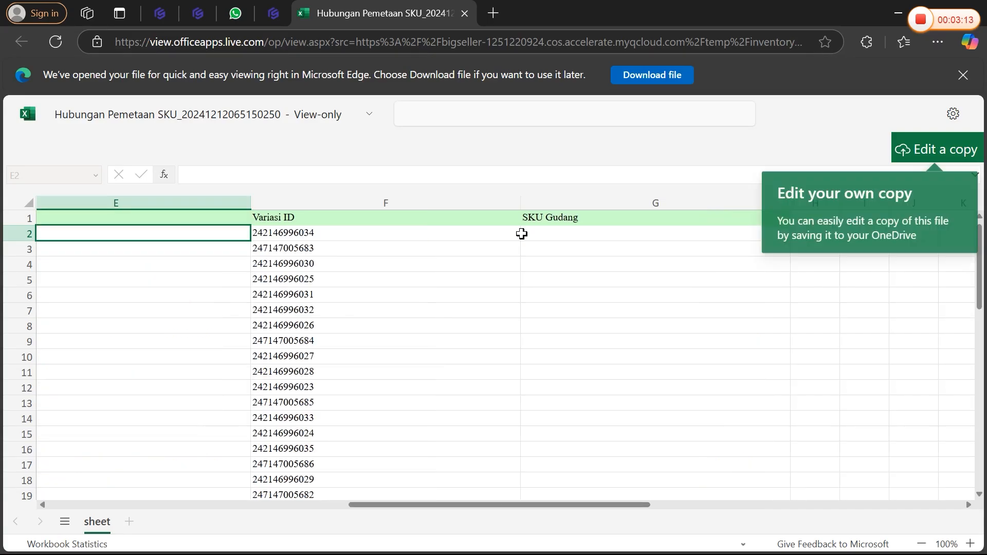
pyautogui.click(595, 232)
pyautogui.hscroll(-7, 311, 235)
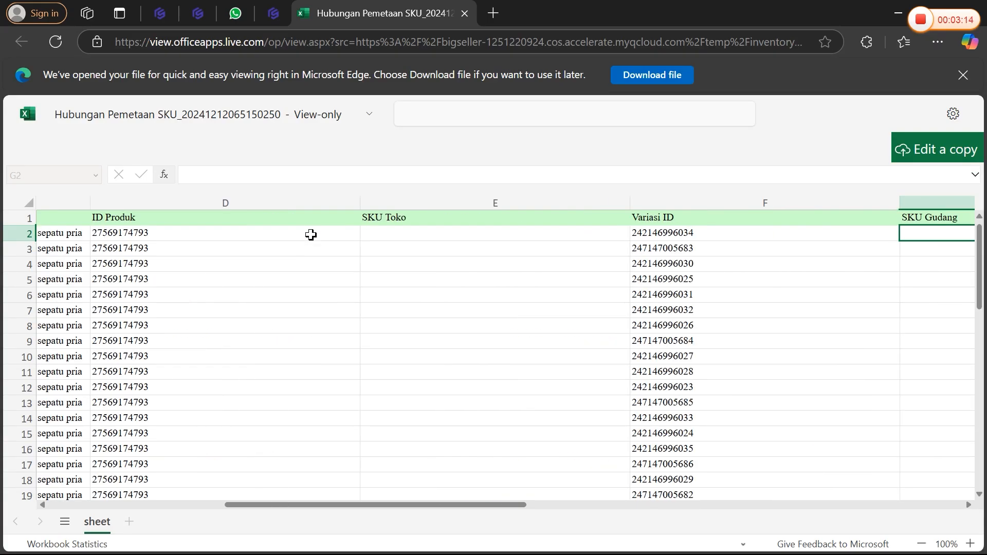
pyautogui.click(436, 235)
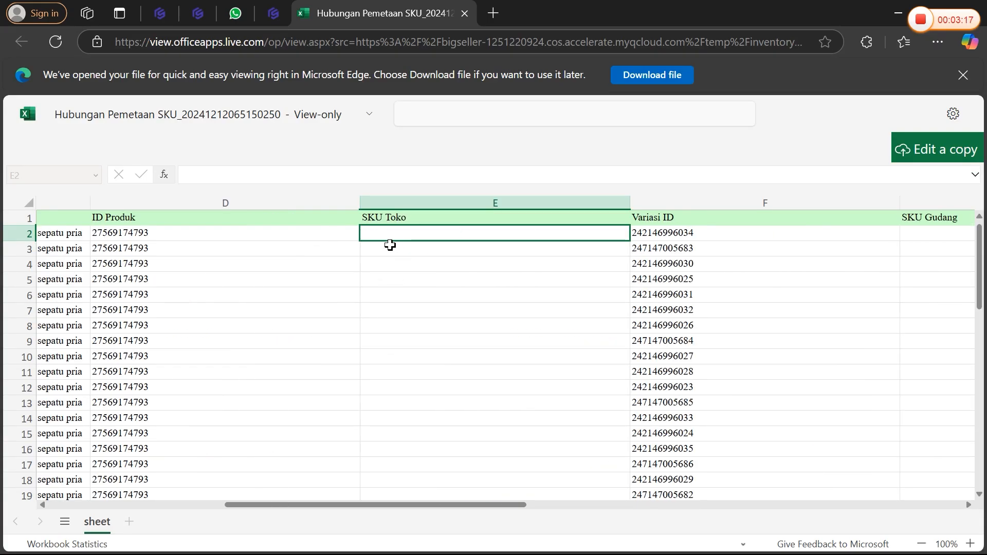
pyautogui.hscroll(5, 591, 265)
pyautogui.click(729, 227)
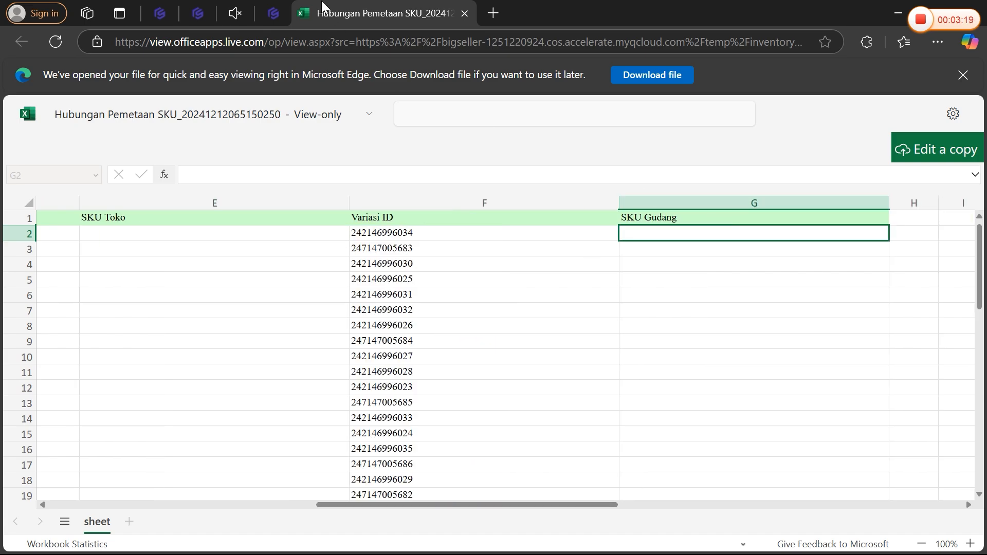
# Switch back to BigSeller, close the export dialog, and cancel the mapping import without uploading a file.
pyautogui.click(273, 14)
pyautogui.click(392, 9)
pyautogui.click(273, 13)
pyautogui.click(494, 166)
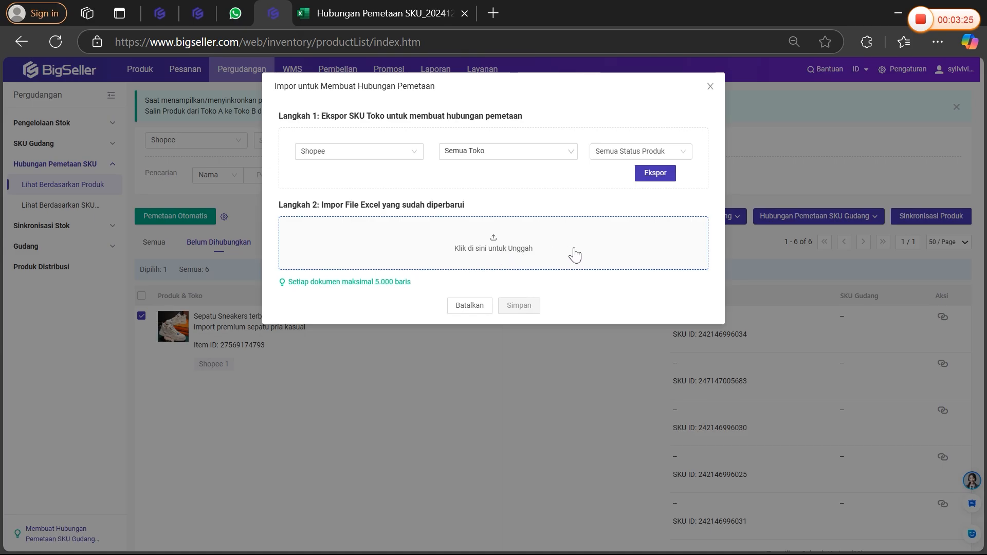
pyautogui.click(468, 305)
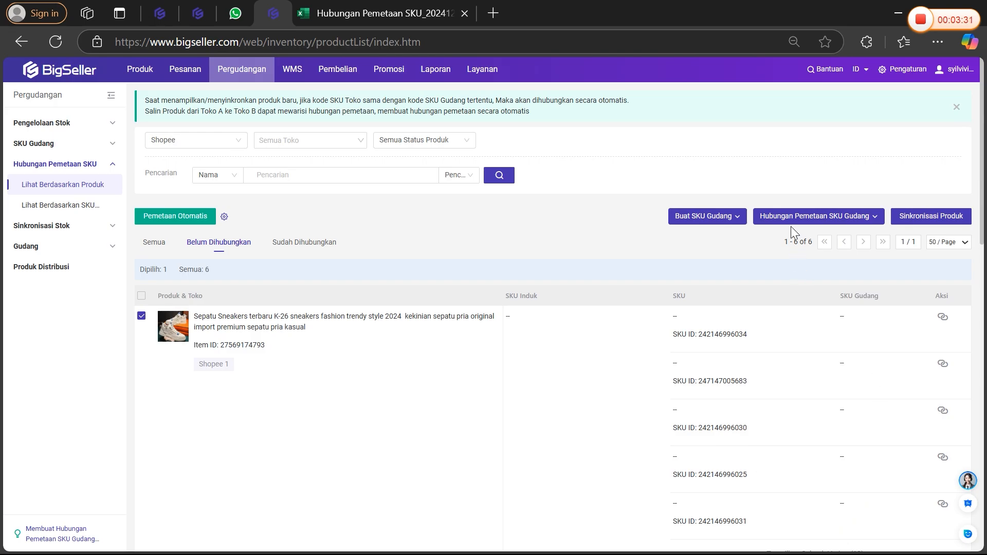
pyautogui.moveTo(793, 220)
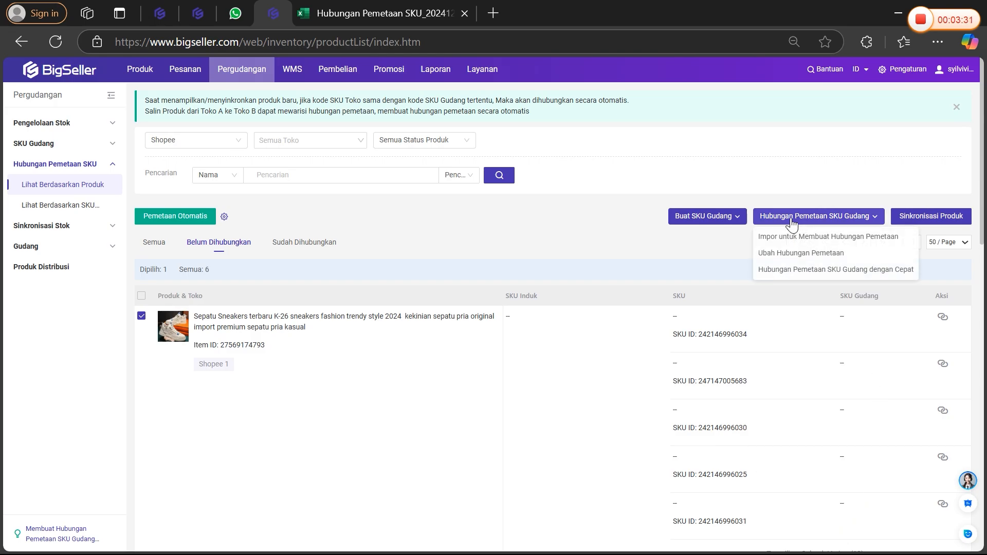
# In the bulk mapping change page, select Shopee's Dress Maroon, Lazada's Jeans two tone (ABC01) and Tokopedia's Vritz Kaos in L, Hitam.
pyautogui.click(792, 254)
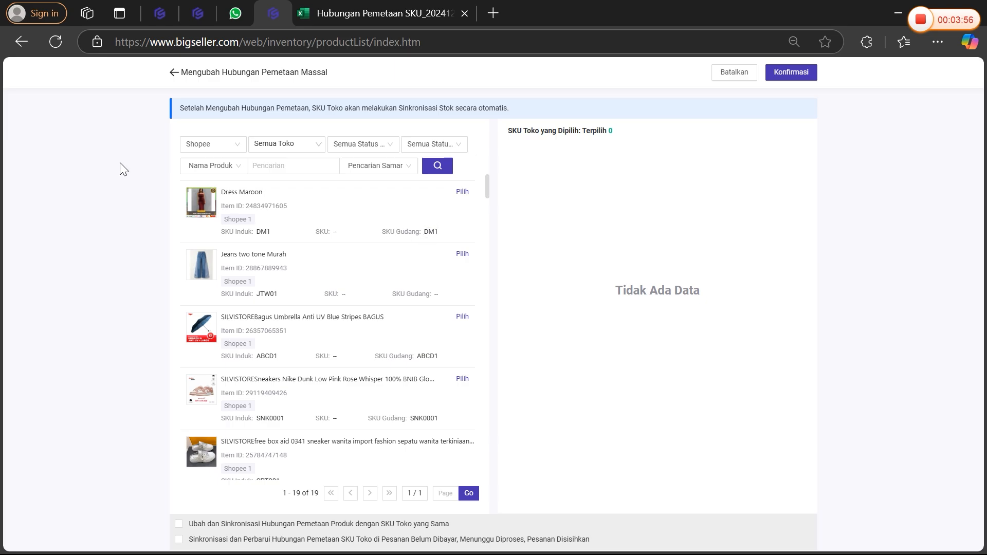
pyautogui.click(462, 195)
pyautogui.click(213, 147)
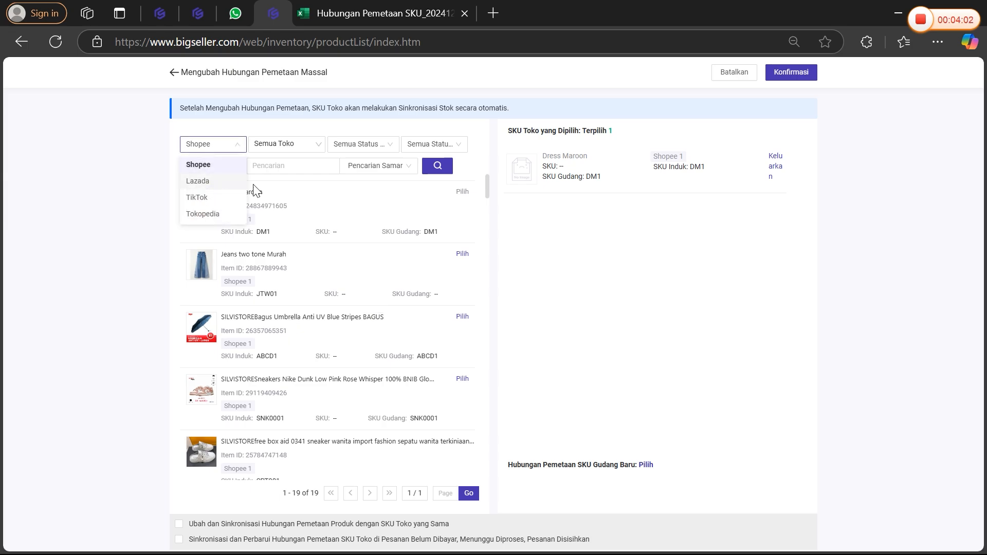
pyautogui.click(197, 181)
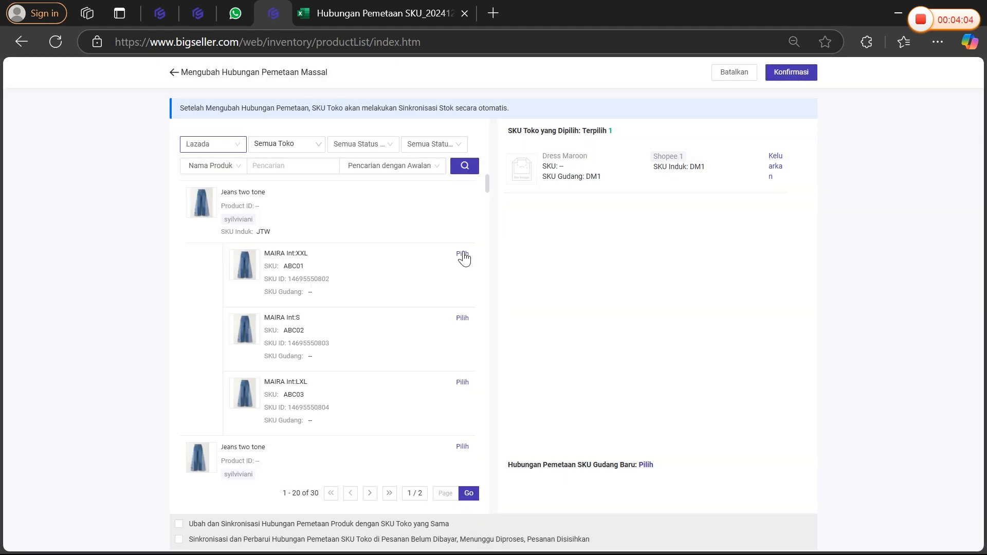
pyautogui.click(463, 254)
pyautogui.click(213, 144)
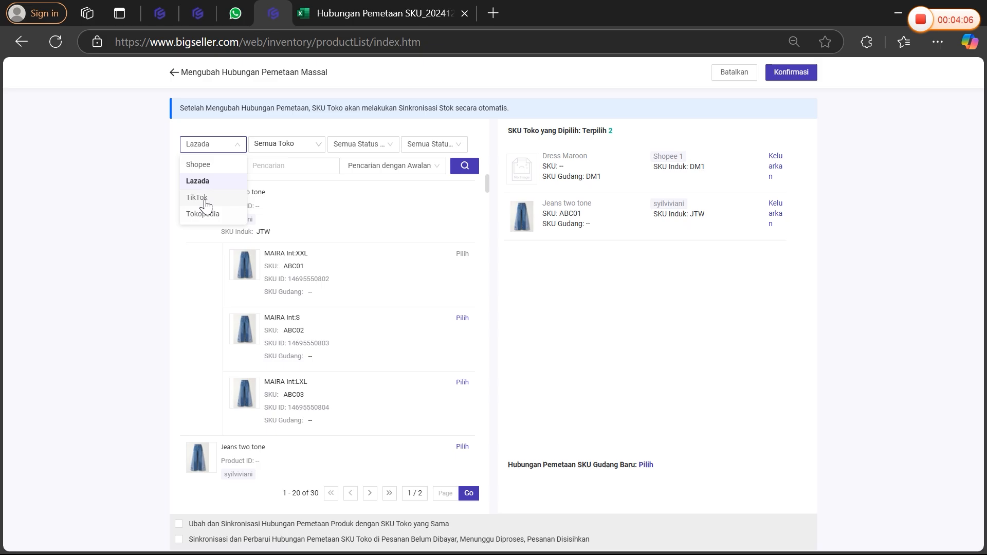
pyautogui.click(203, 214)
pyautogui.click(463, 245)
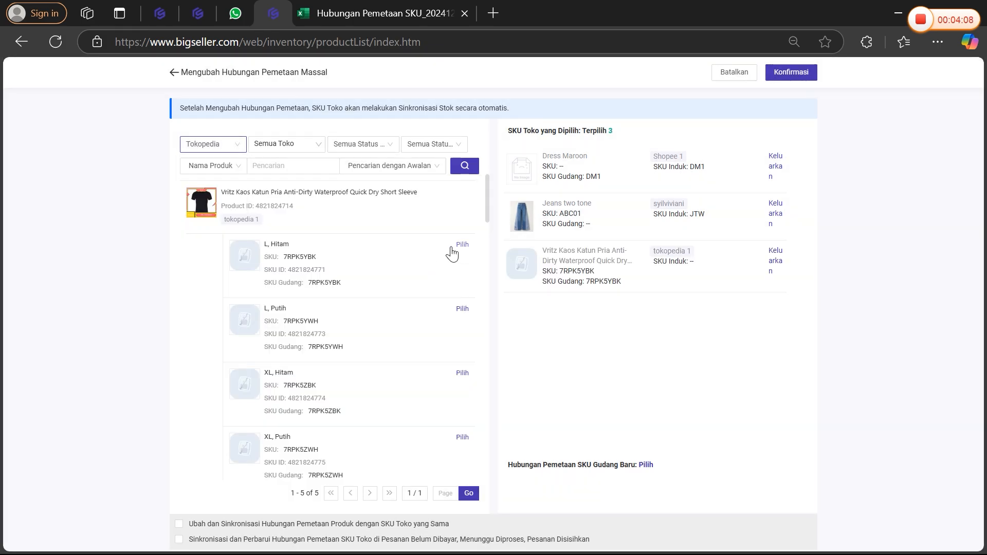
pyautogui.click(253, 166)
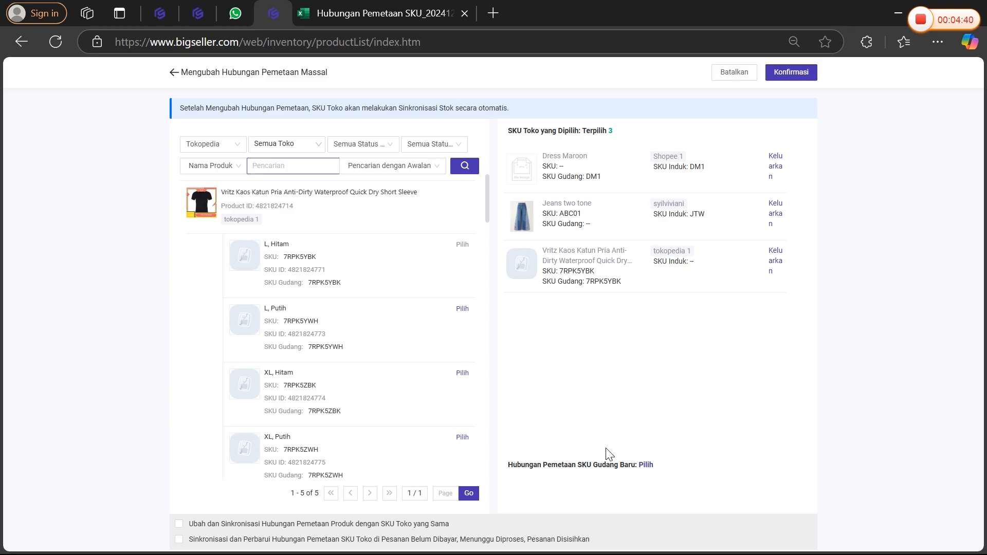
# Assign warehouse SKU JTO (Jeans two tone) to the selected store SKUs, confirm the bulk mapping change, and close the result dialog.
pyautogui.click(793, 76)
pyautogui.click(646, 465)
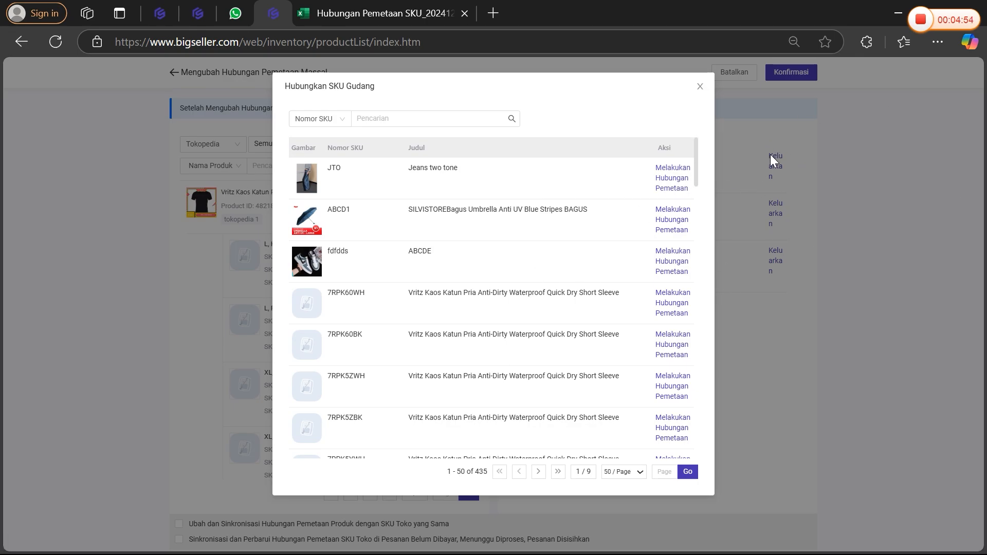
pyautogui.click(437, 119)
pyautogui.scroll(-9, 498, 225)
pyautogui.scroll(10, 510, 231)
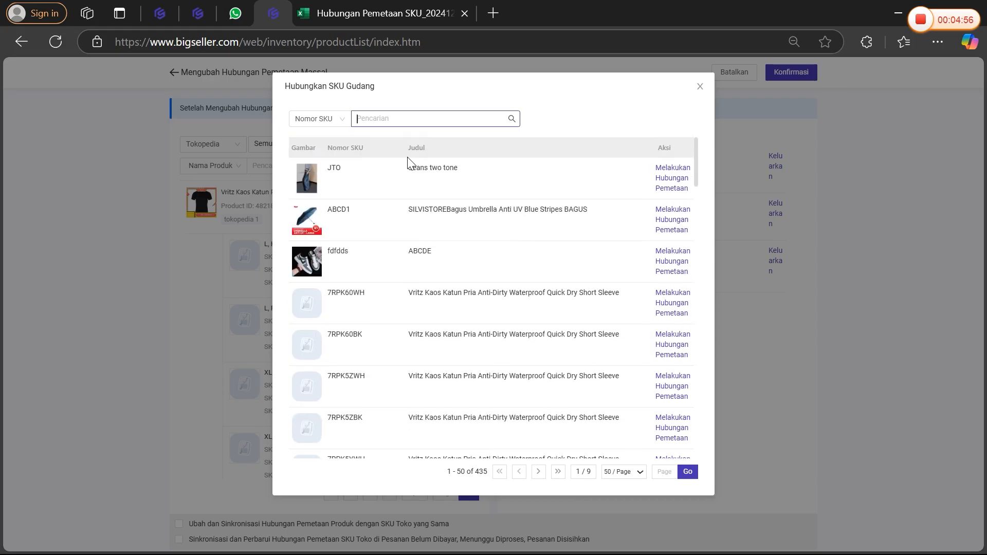
pyautogui.moveTo(409, 169); pyautogui.dragTo(591, 175)
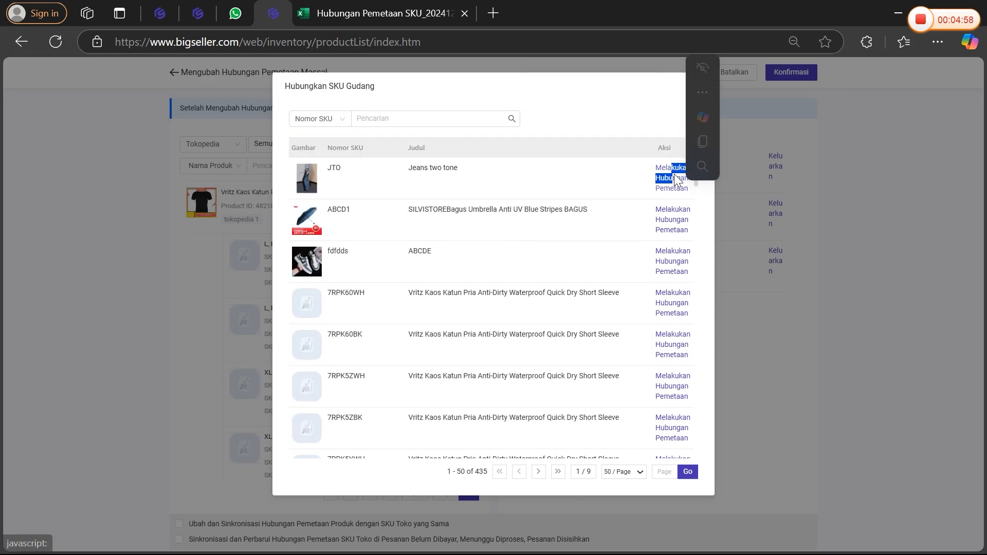
pyautogui.click(672, 185)
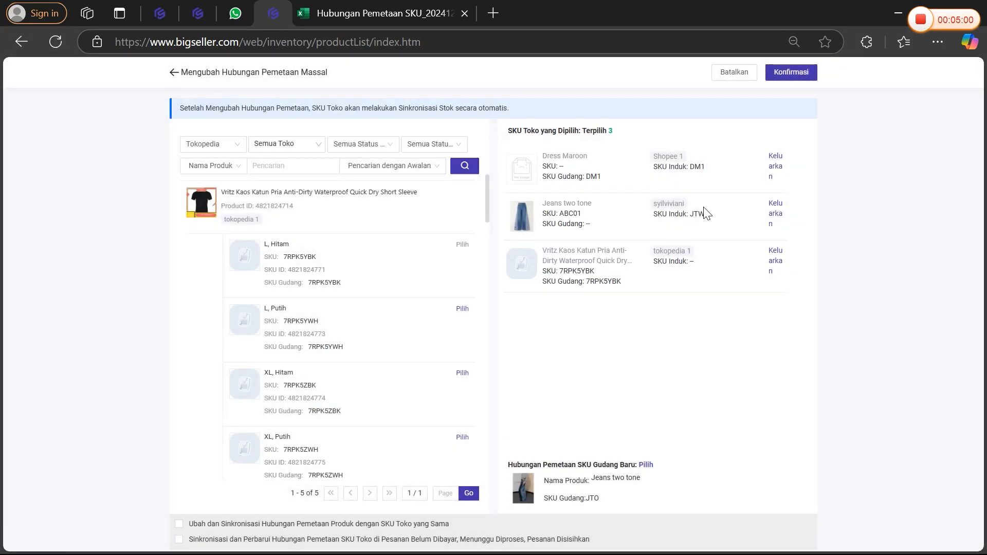
pyautogui.click(784, 76)
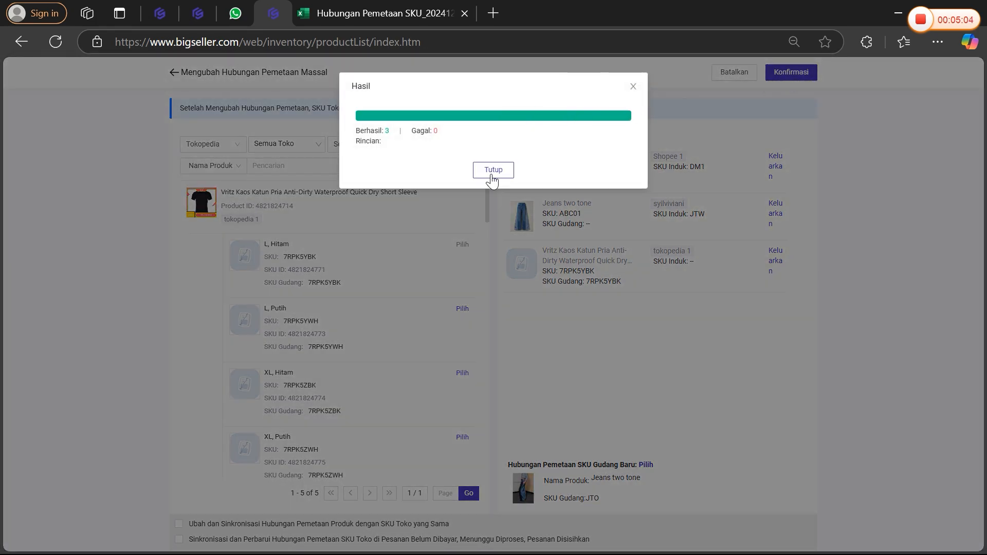
pyautogui.click(494, 170)
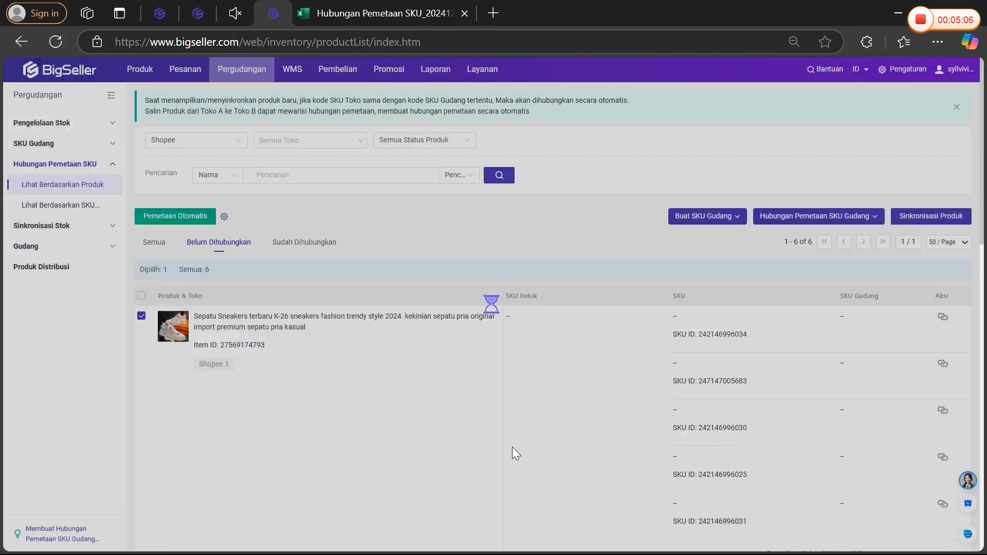
# Review the Shopee products that are already linked to warehouse SKUs.
pyautogui.click(304, 242)
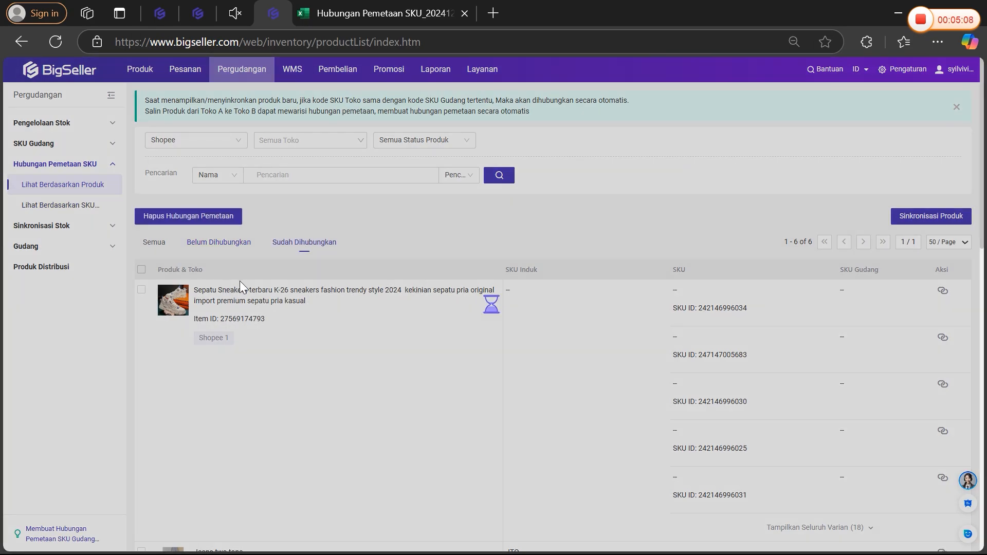
pyautogui.scroll(-1, 310, 298)
pyautogui.scroll(1, 307, 294)
pyautogui.scroll(-6, 307, 294)
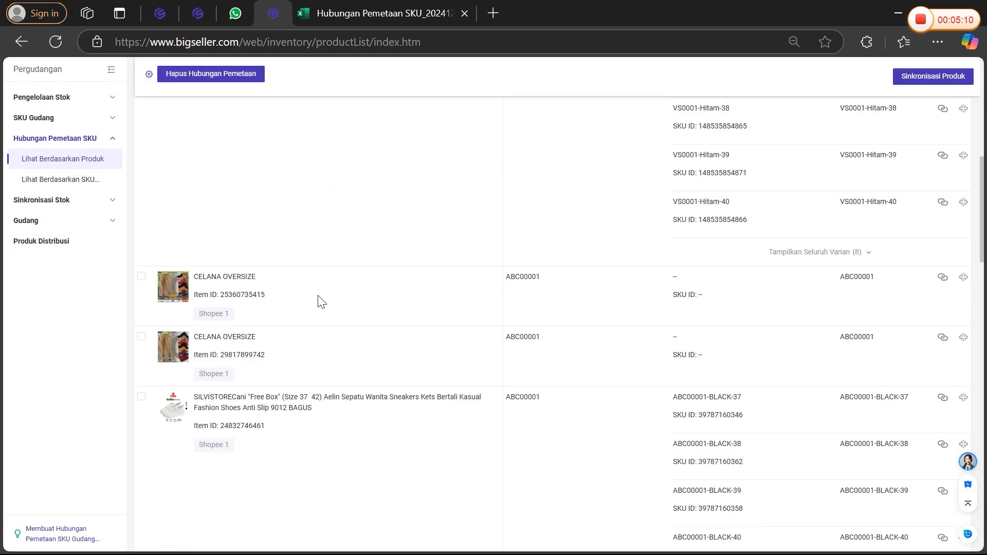
pyautogui.scroll(7, 318, 297)
# Search the linked Shopee products for SKU JTE, and extend the search to all mapping statuses.
pyautogui.click(220, 178)
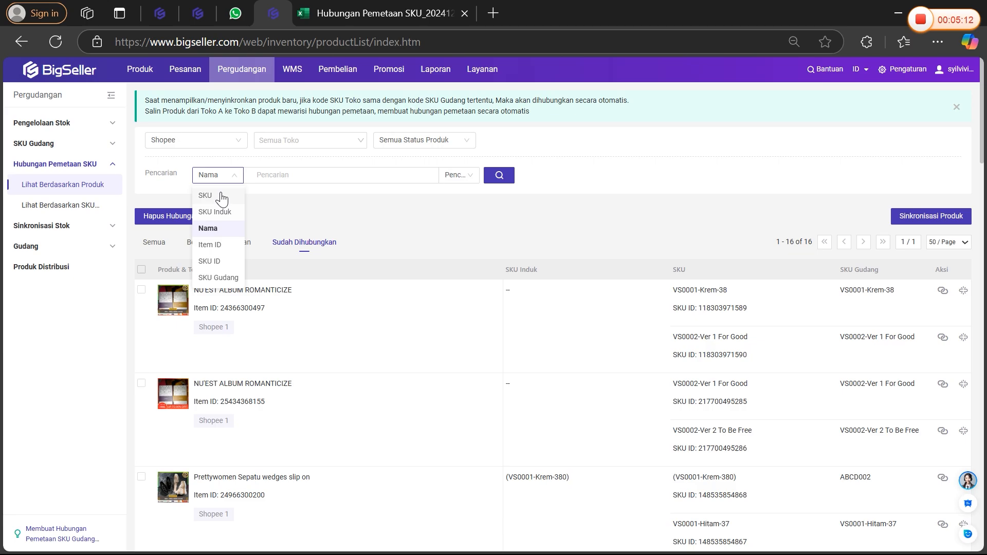
pyautogui.click(218, 196)
pyautogui.write('j')
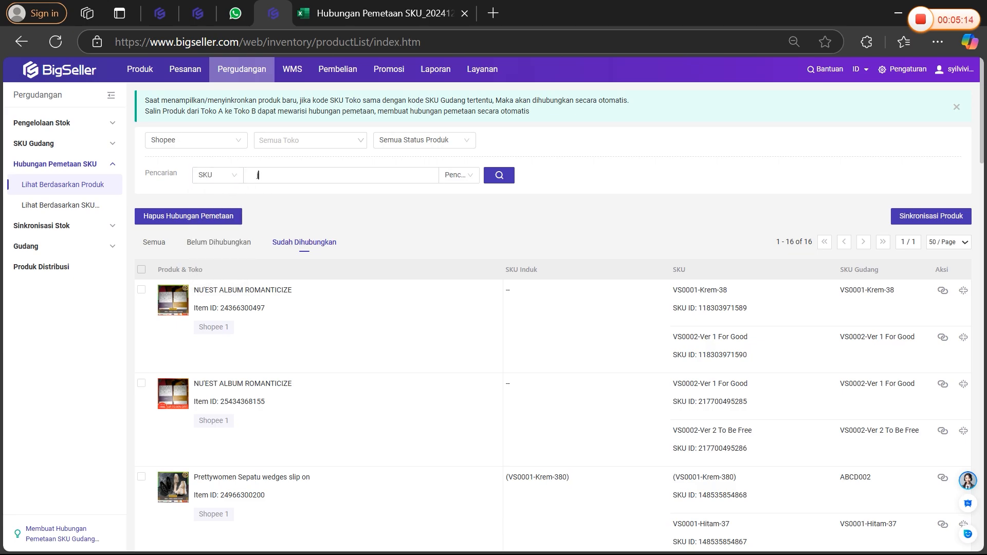
pyautogui.press('BackSpace')
pyautogui.write('JTE')
pyautogui.press('Return')
pyautogui.click(154, 243)
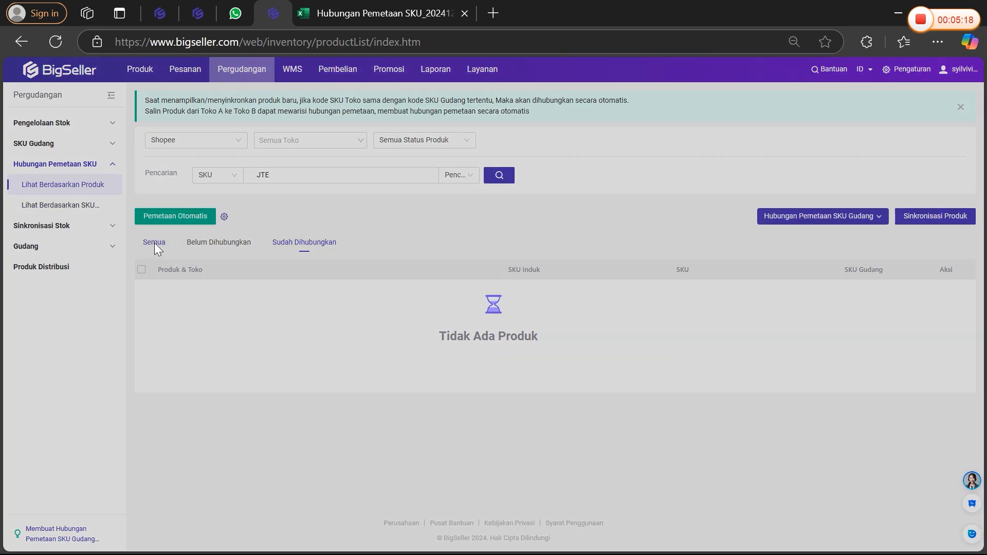
pyautogui.click(216, 143)
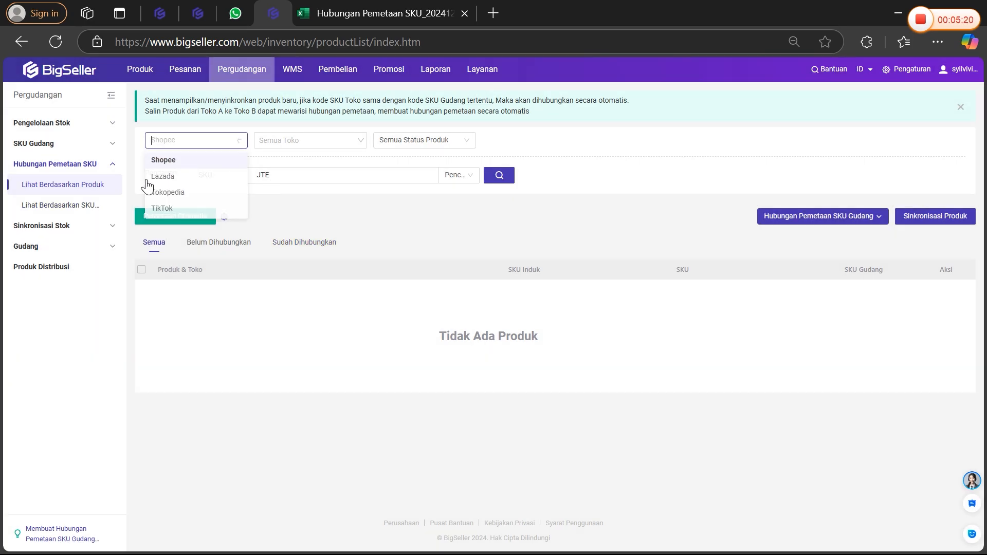
# Switch to the mapping view by warehouse SKU and examine the store SKUs linked to JTO.
pyautogui.click(90, 208)
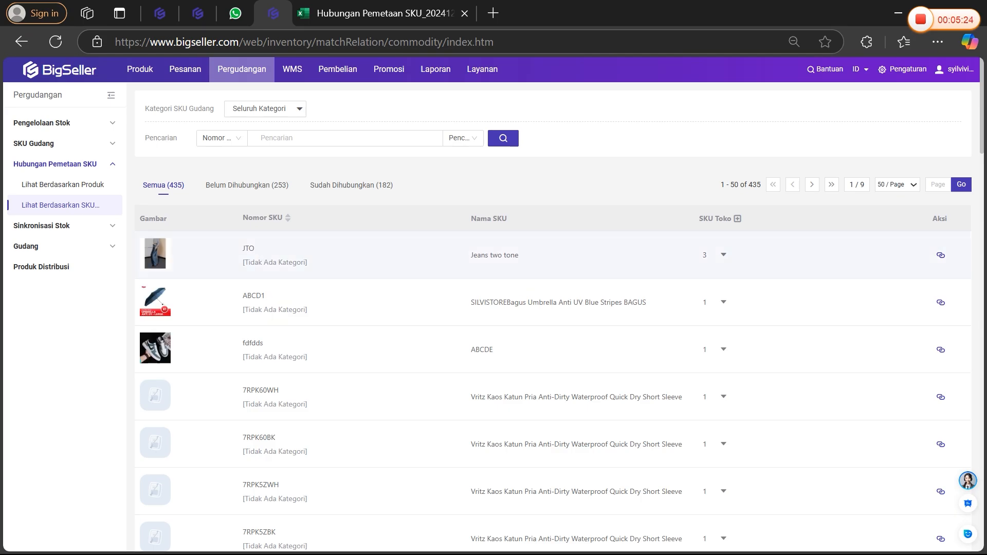
pyautogui.click(724, 257)
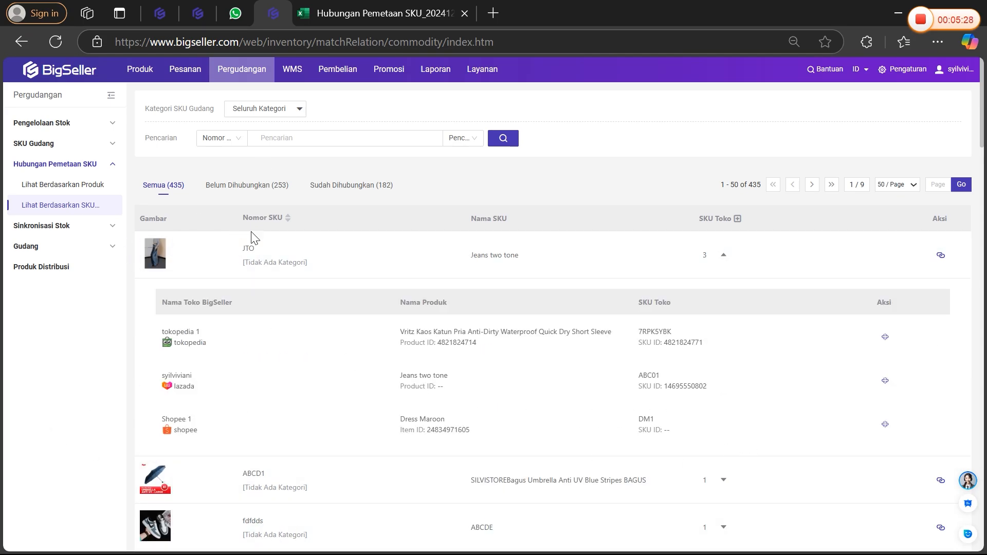
pyautogui.doubleClick(248, 248)
pyautogui.moveTo(157, 340); pyautogui.dragTo(208, 431)
pyautogui.click(234, 264)
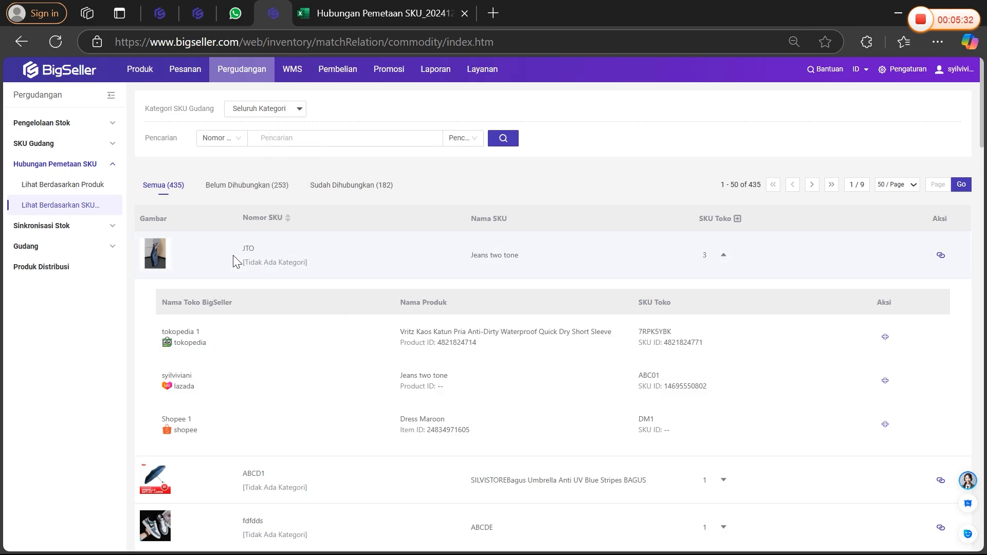
pyautogui.doubleClick(248, 248)
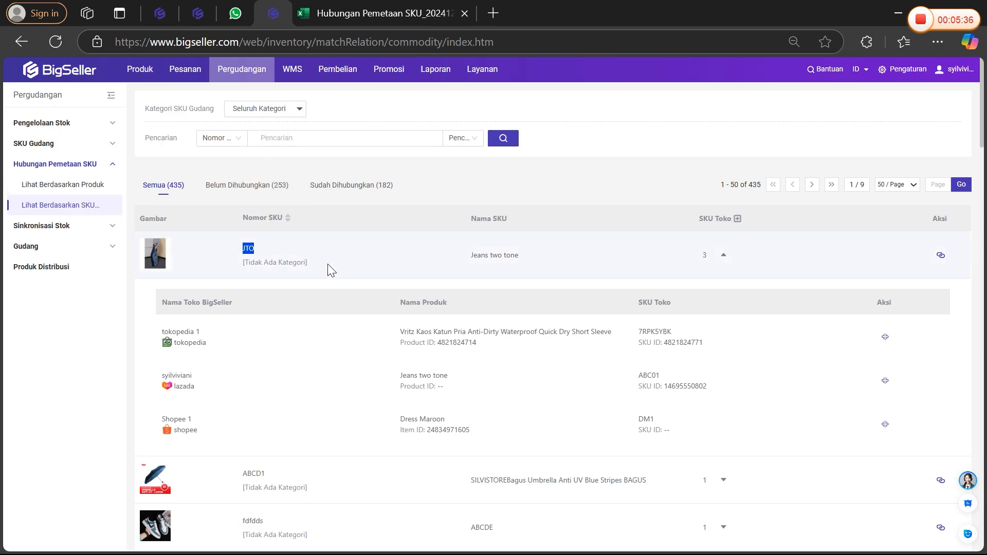
# Return to the mapping view by product and filter the Shopee products by the Live status.
pyautogui.click(46, 191)
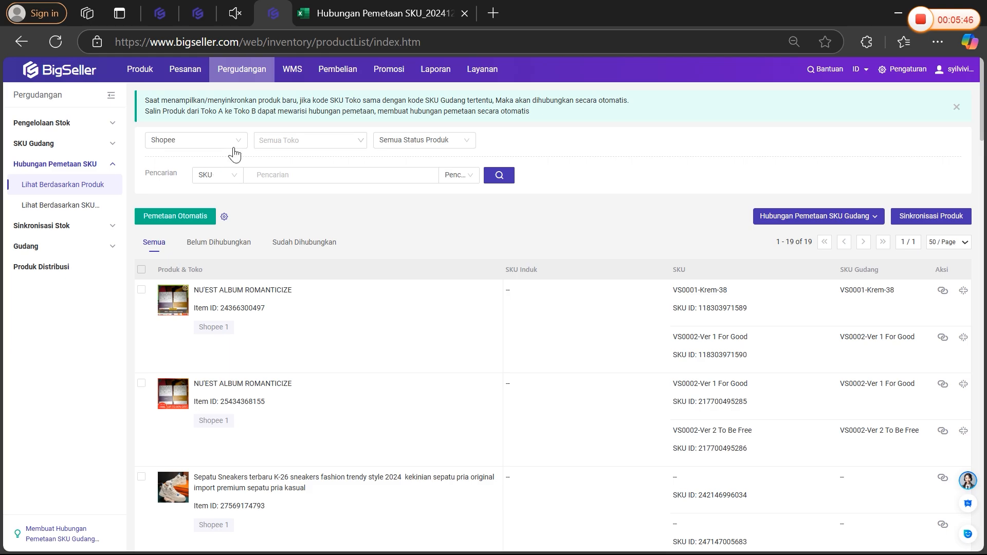
pyautogui.click(408, 146)
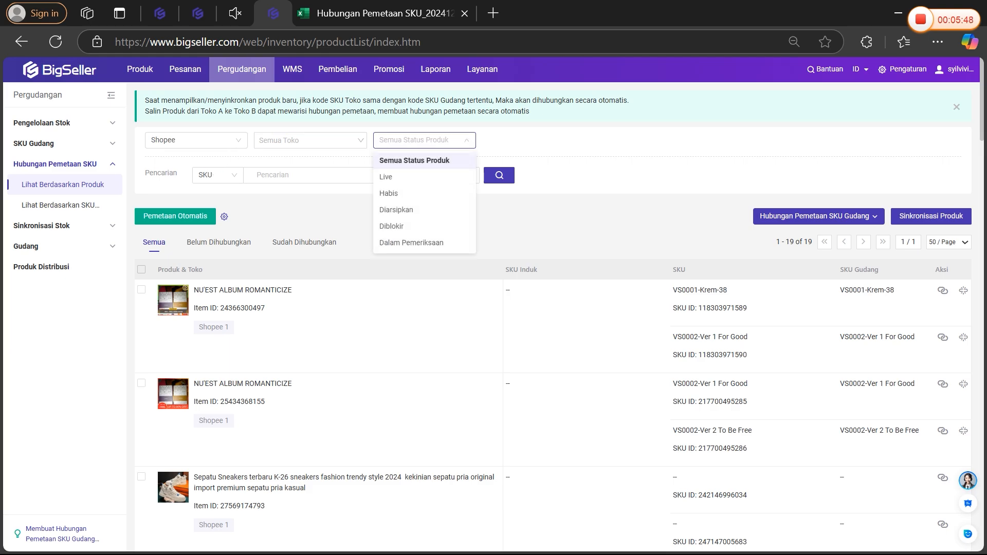
pyautogui.click(383, 180)
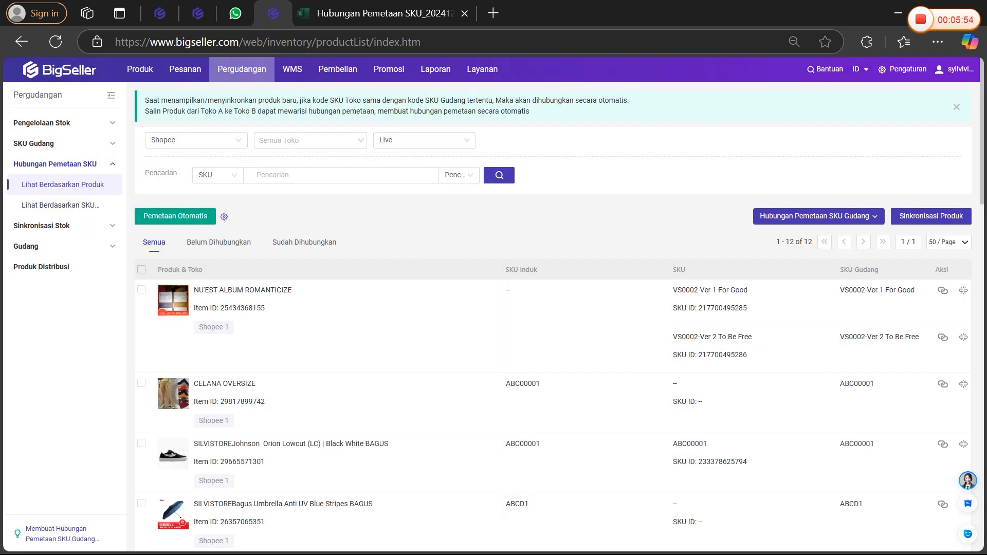
pyautogui.click(403, 144)
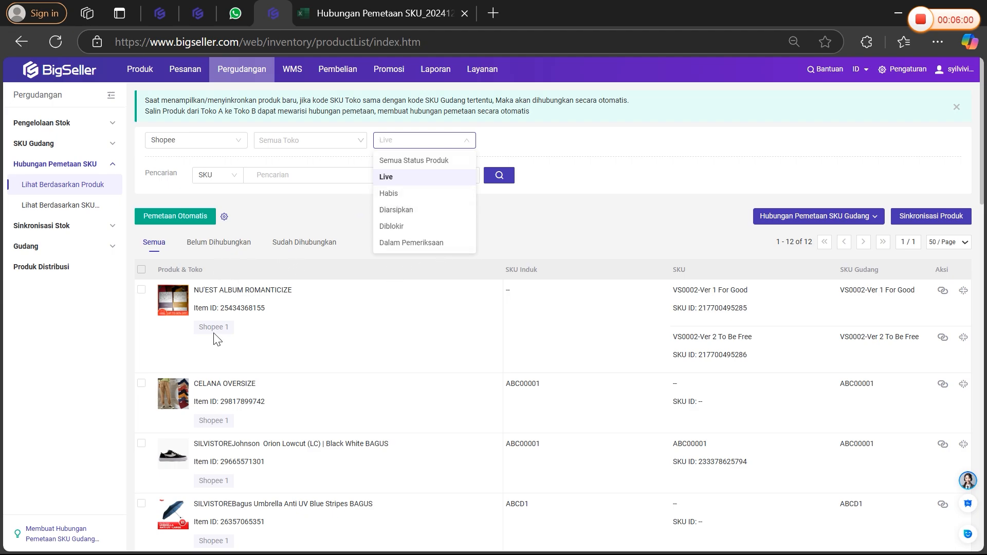
# Look over the quick warehouse SKU mapping page and leave it without linking any product.
pyautogui.click(761, 225)
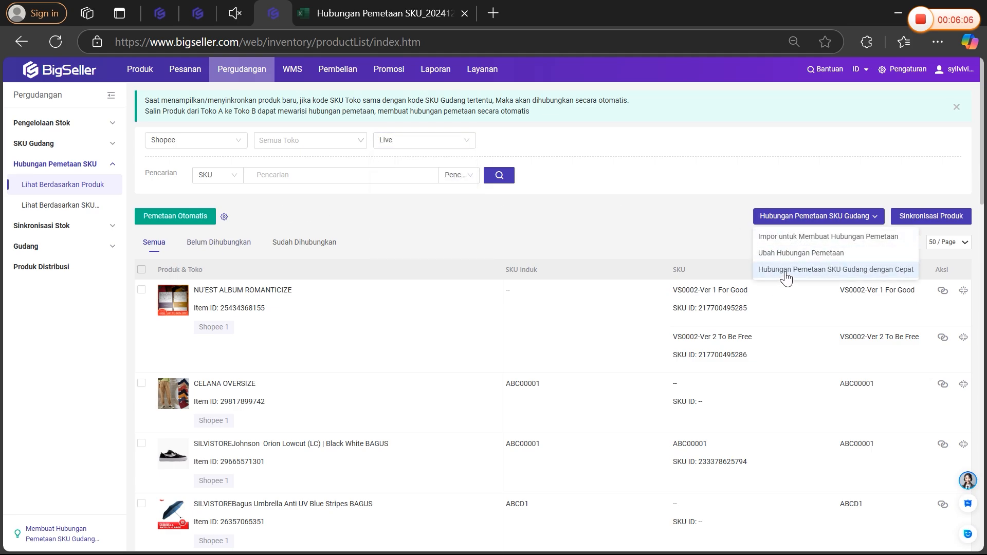
pyautogui.click(786, 273)
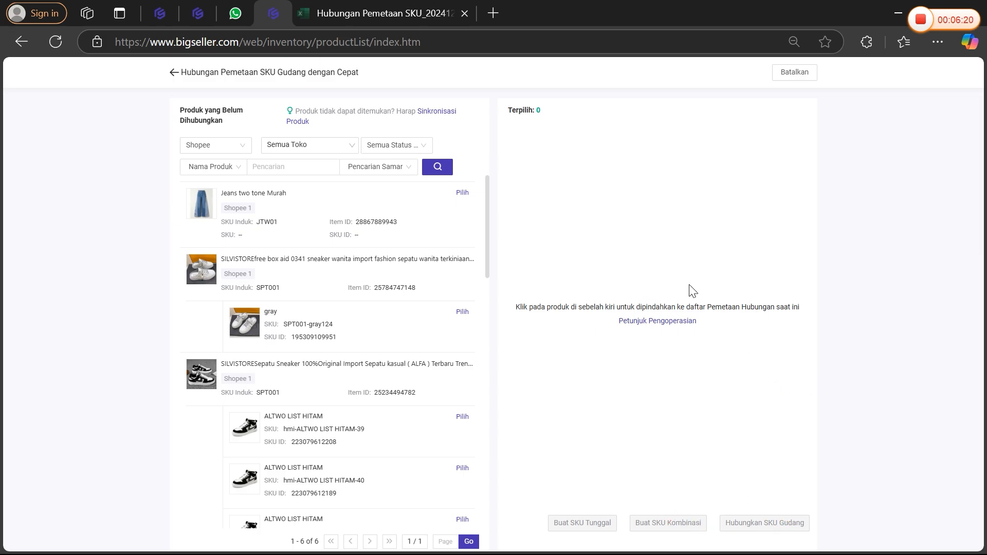
pyautogui.click(795, 77)
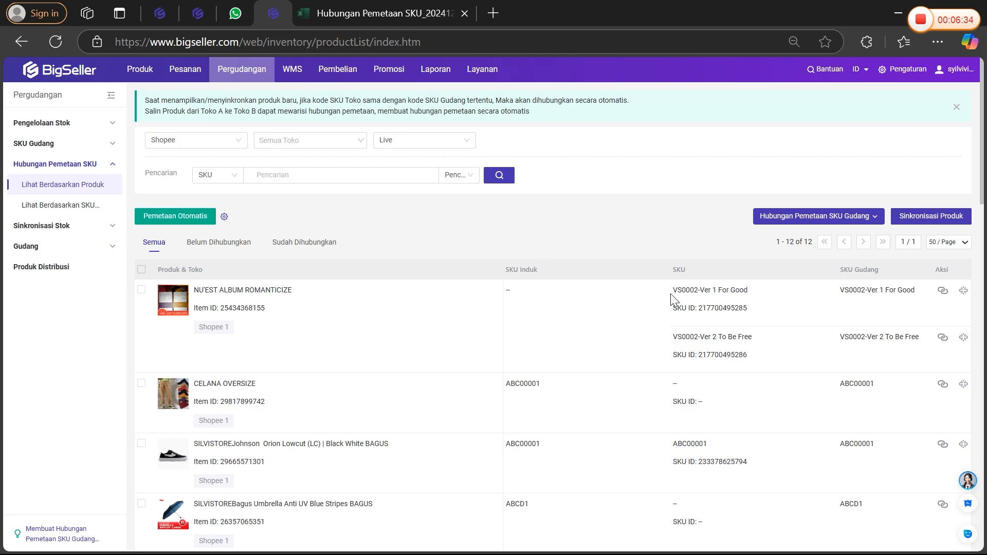
# Examine the first Live product's store SKU, check the view by warehouse SKU, and return to the view by product.
pyautogui.moveTo(671, 292); pyautogui.dragTo(756, 293)
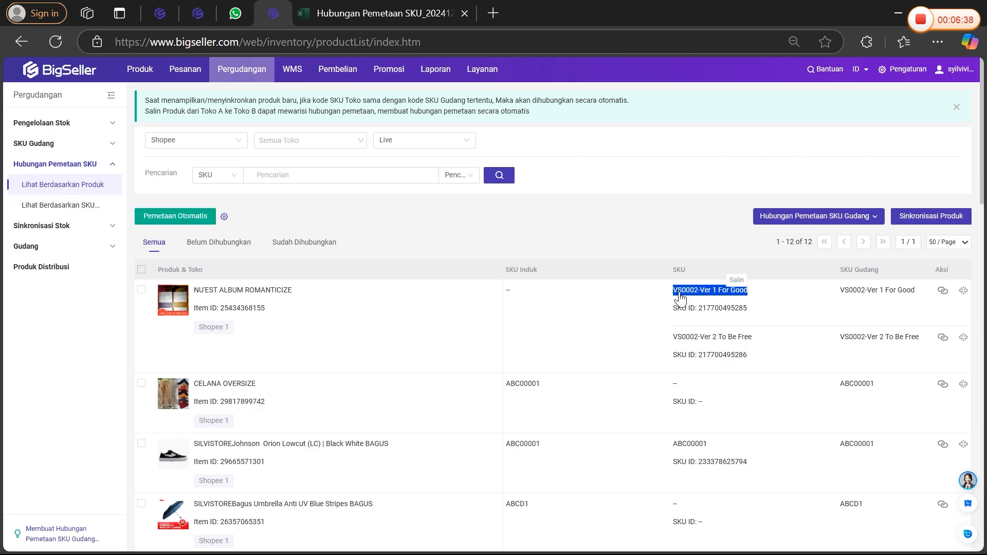
pyautogui.click(58, 211)
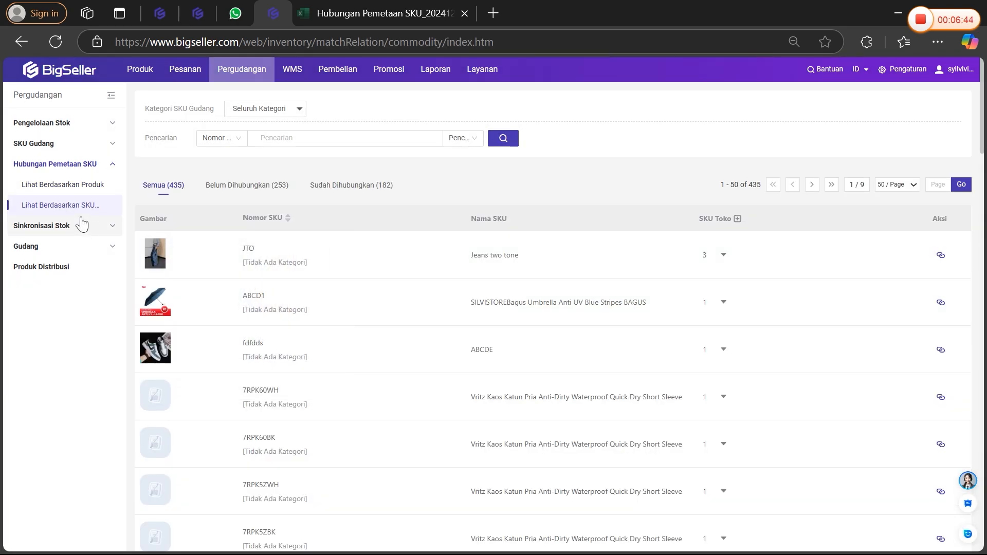
pyautogui.click(69, 186)
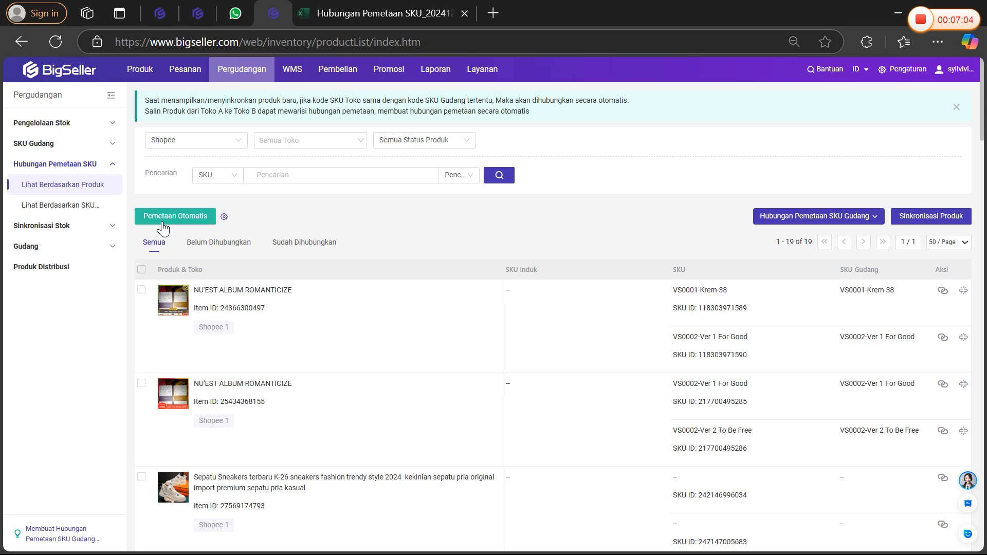
# Examine the first listed product's store SKU and the warehouse mapping options, and show the customer service contact channels.
pyautogui.moveTo(668, 292); pyautogui.dragTo(763, 302)
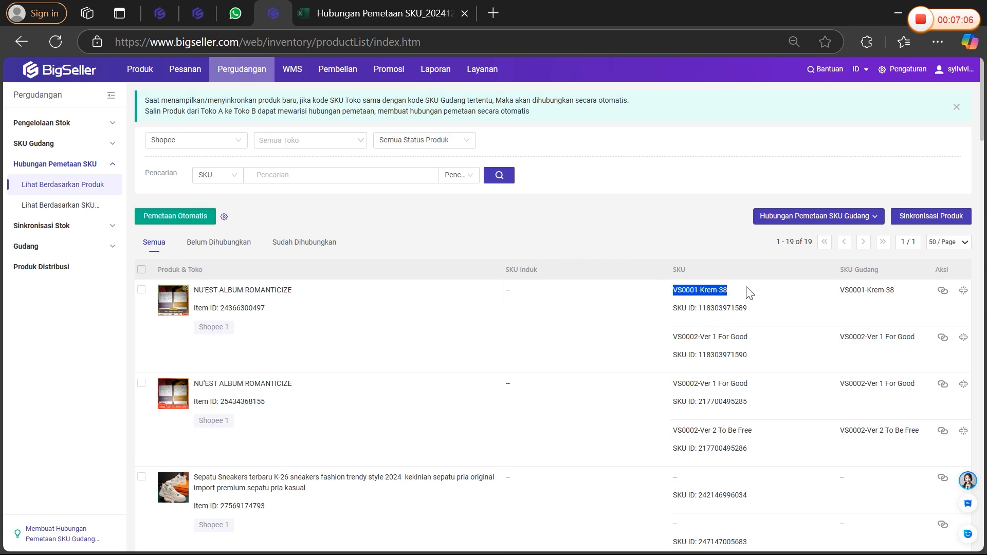
pyautogui.click(602, 251)
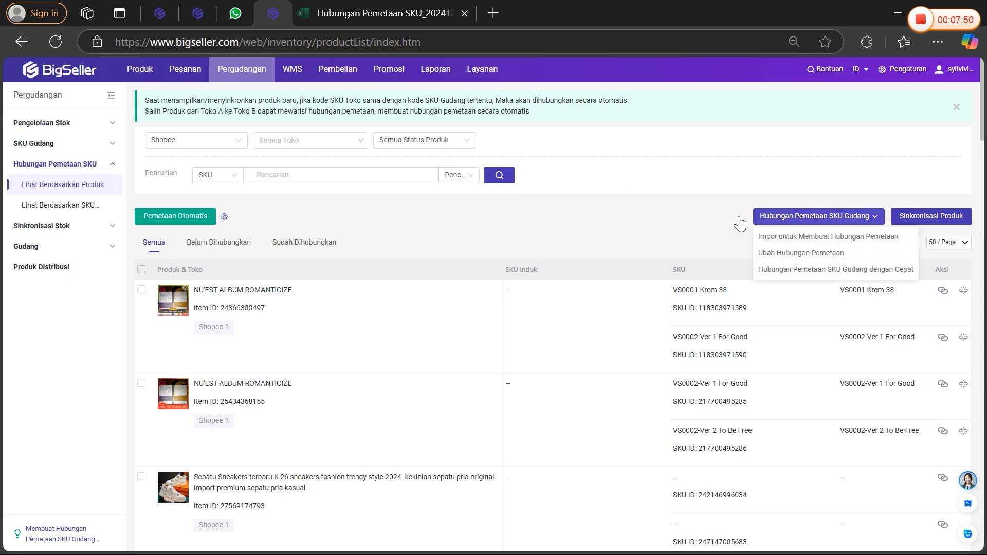
pyautogui.scroll(-2, 730, 220)
pyautogui.scroll(2, 730, 220)
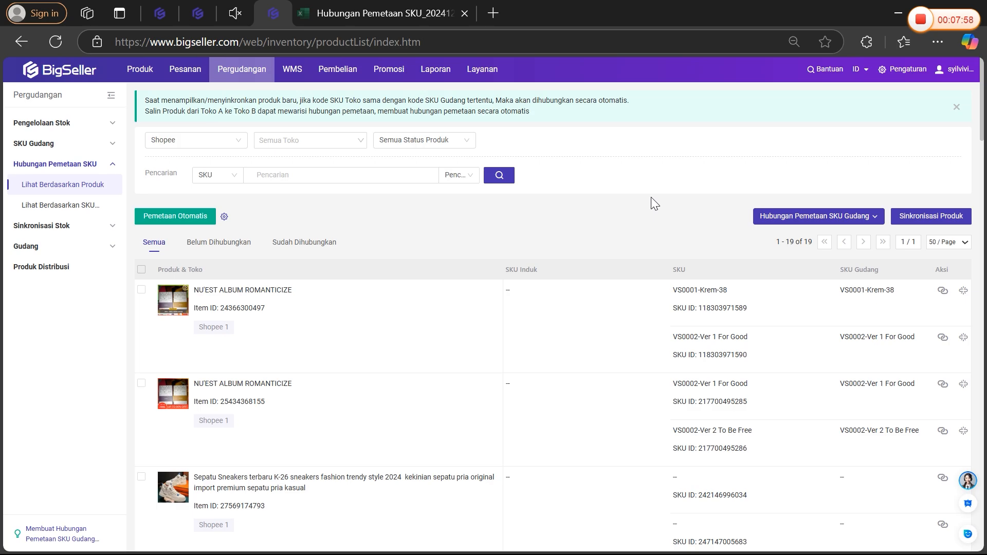
pyautogui.click(968, 481)
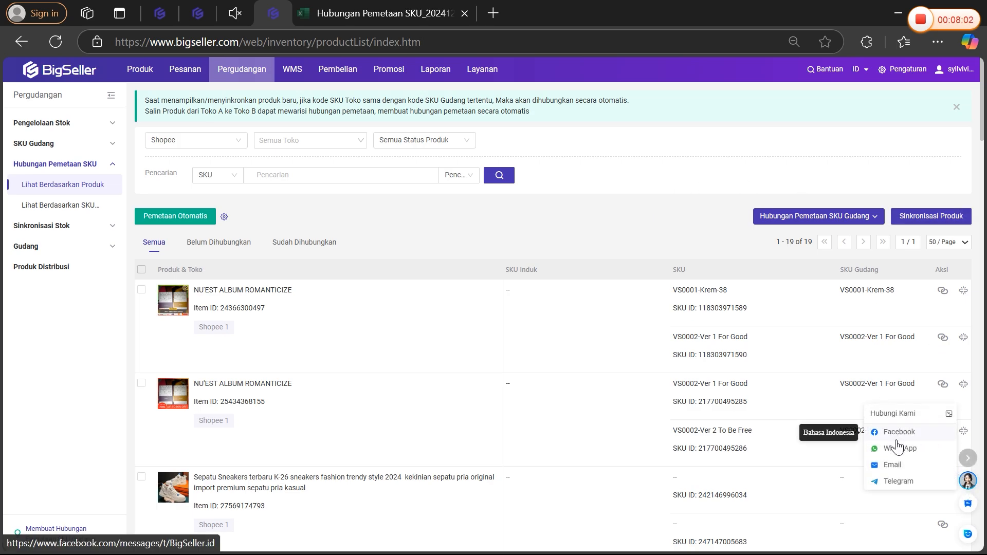